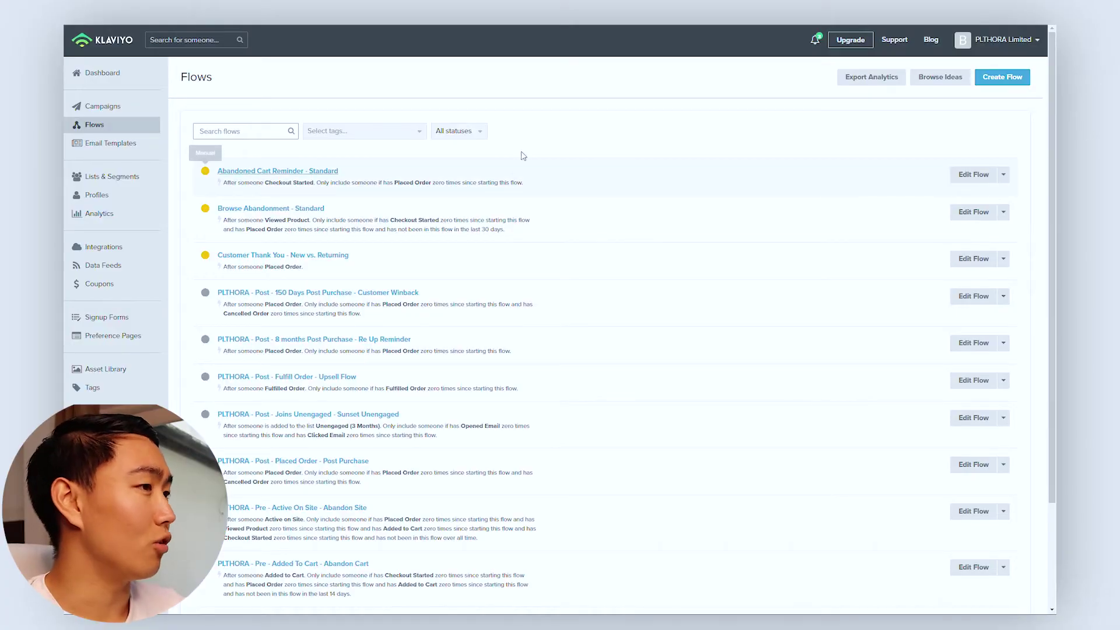
Step: Start a new flow, search templates for 'sunse', and preview the Standard Sunset template
click(1014, 85)
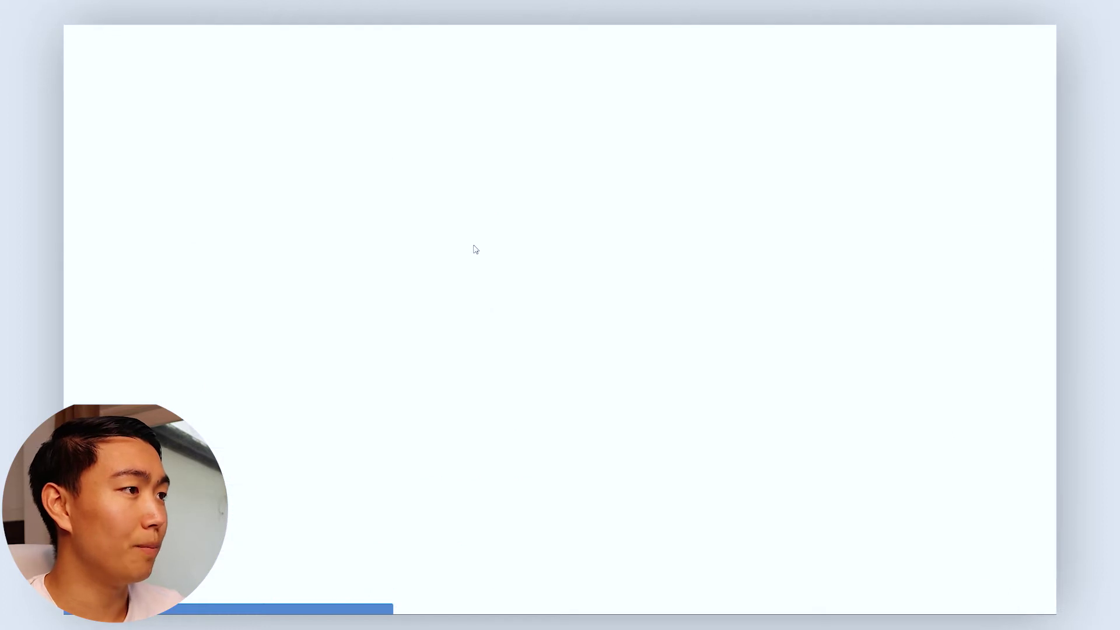
click(220, 118)
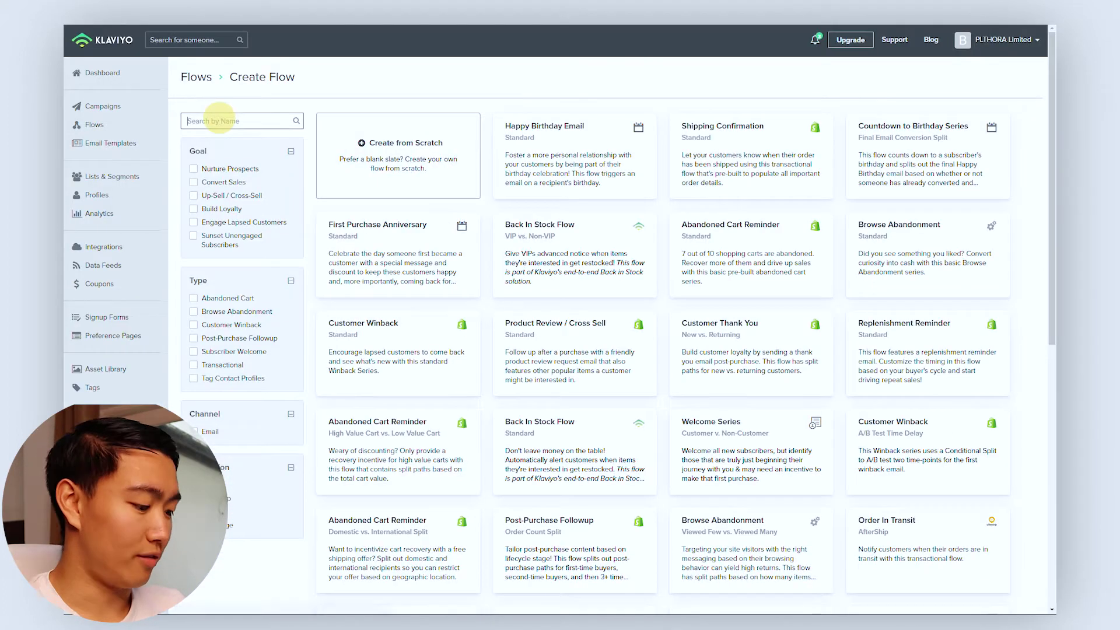
text(sunset)
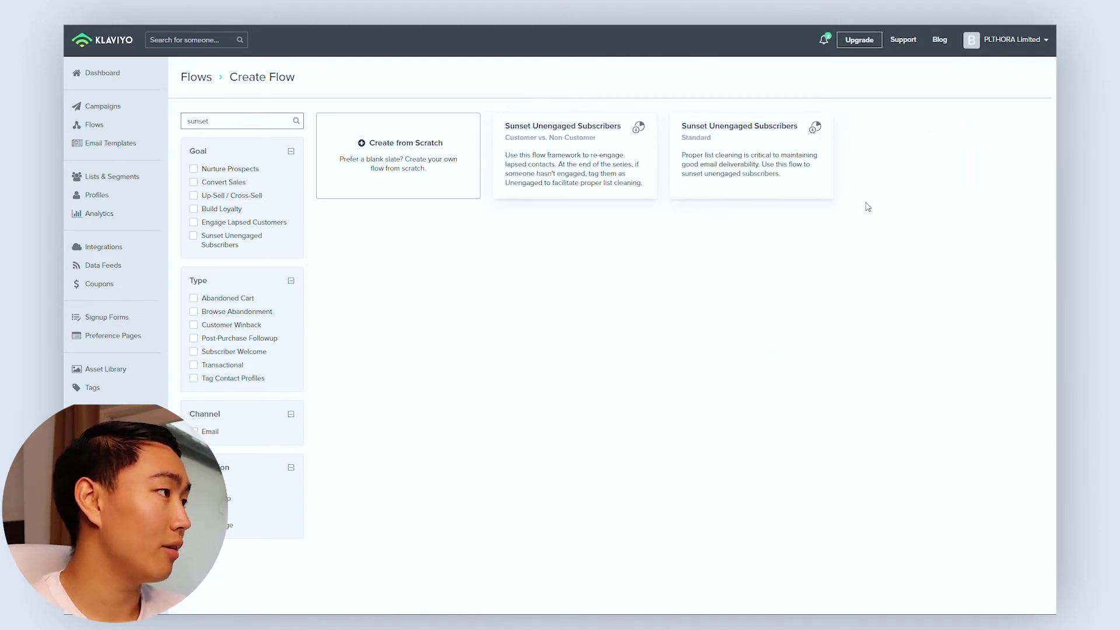
click(797, 163)
click(812, 174)
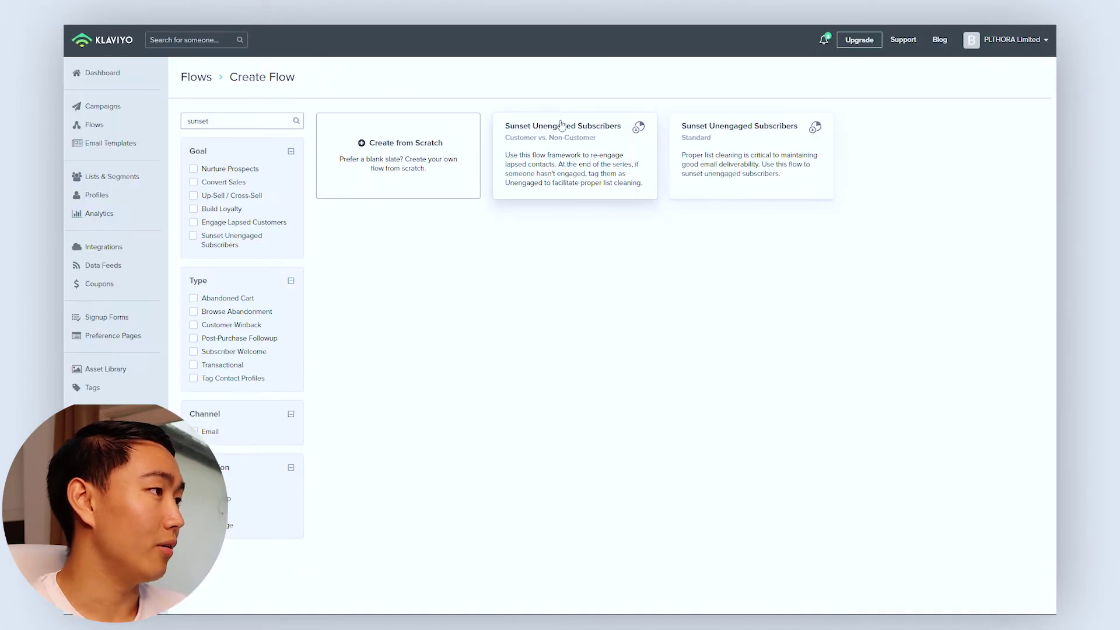
Step: Open the Standard template, set its trigger to Unengaged (3 Months), and close the modal
click(794, 175)
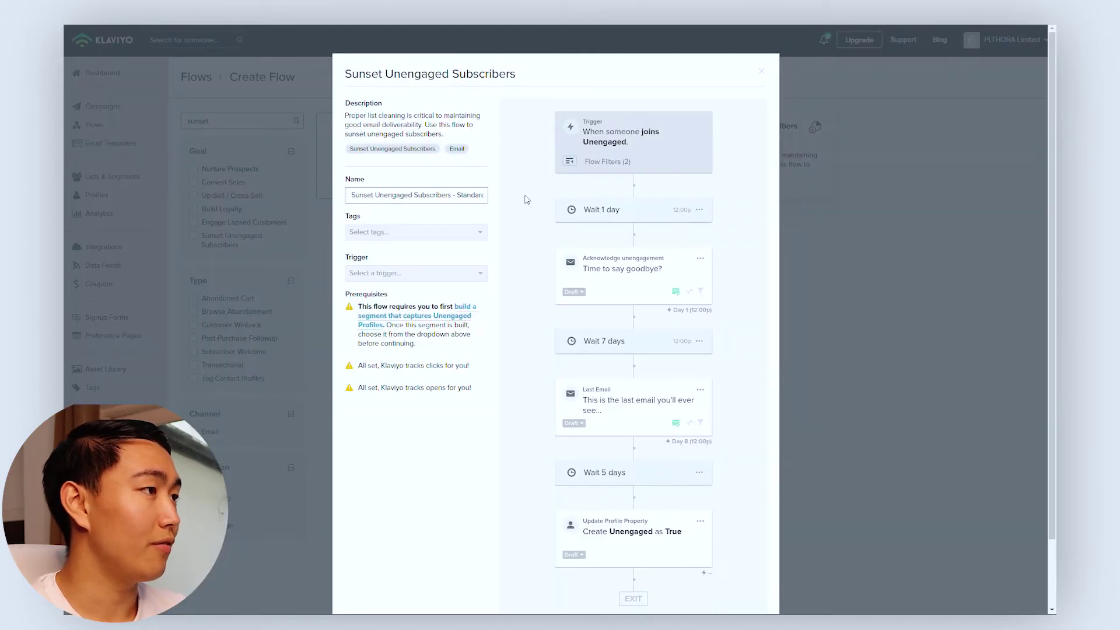
click(402, 232)
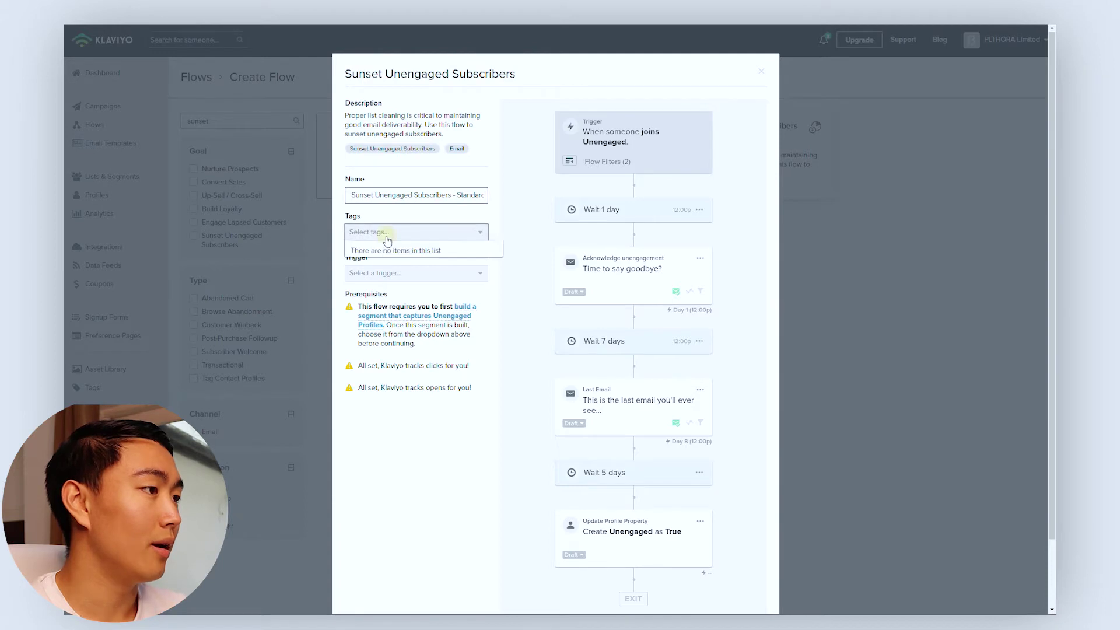
click(385, 286)
click(402, 273)
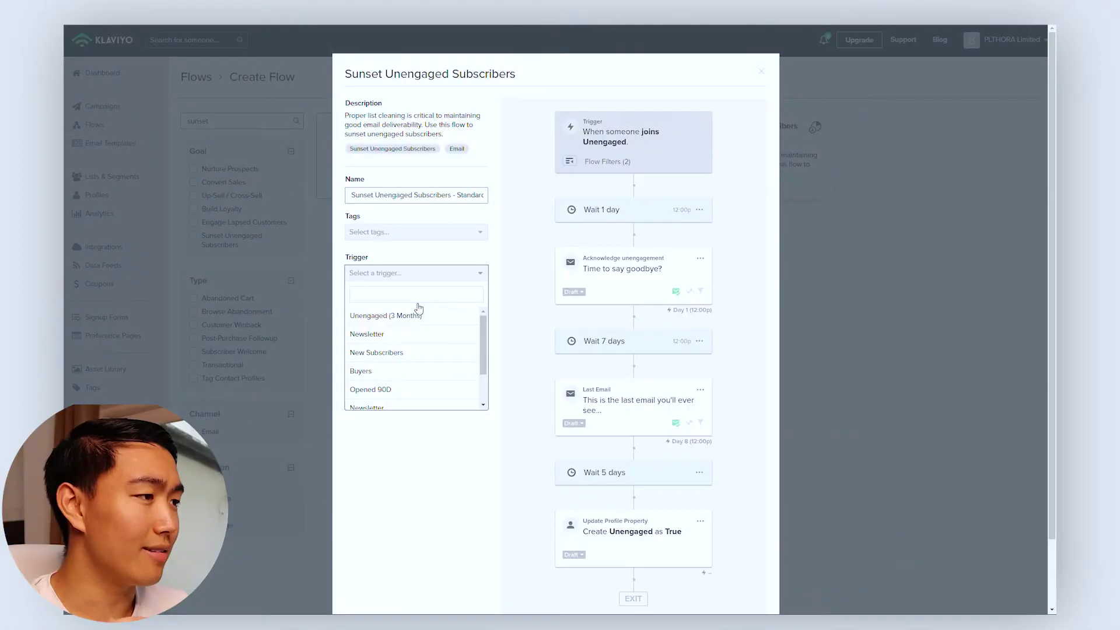
click(407, 315)
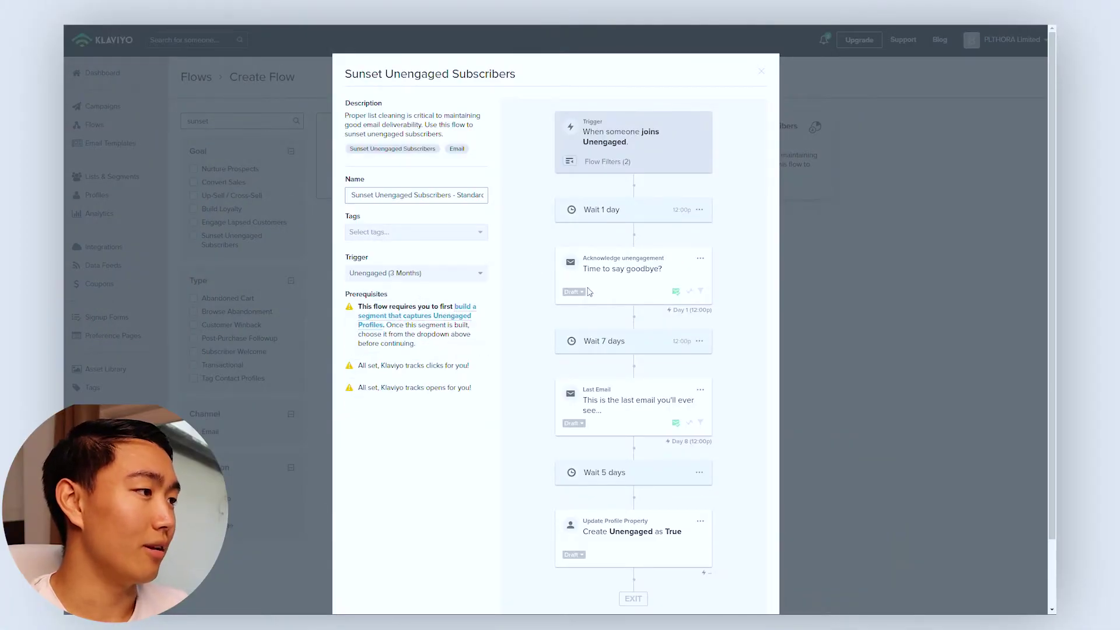
click(190, 300)
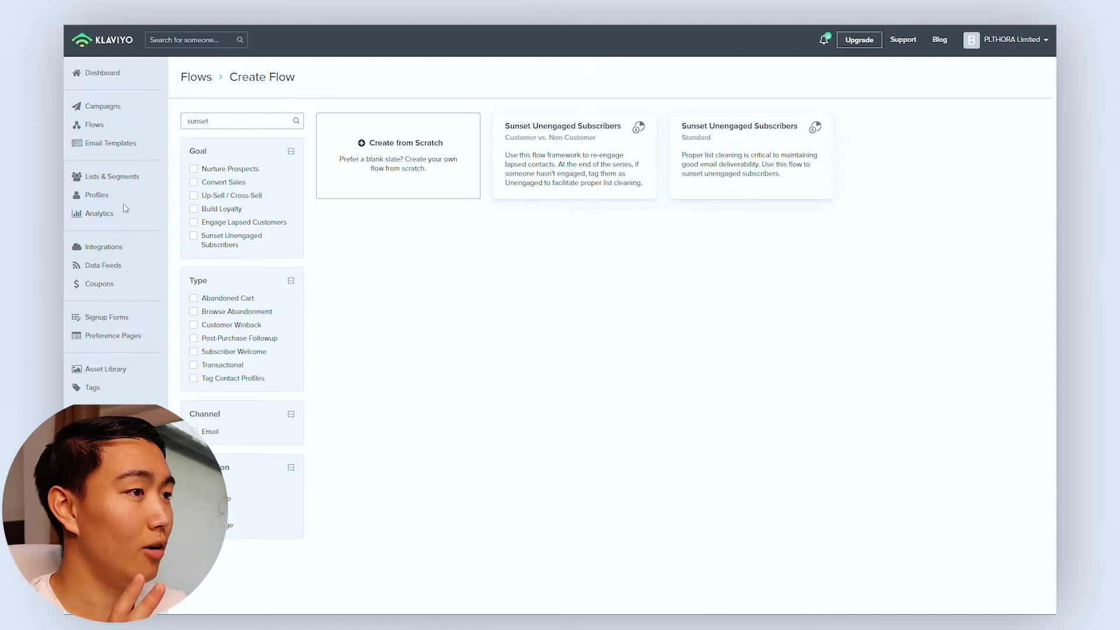
Step: Open Unengaged (3 Months) from Lists & Segments and choose Edit Definition
click(132, 175)
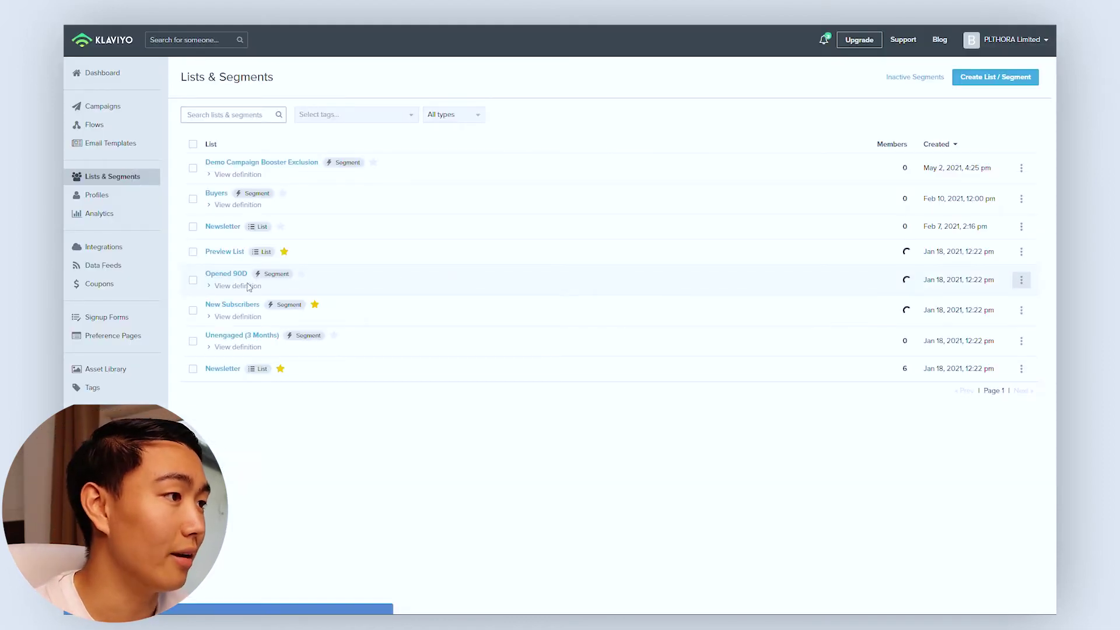
click(244, 338)
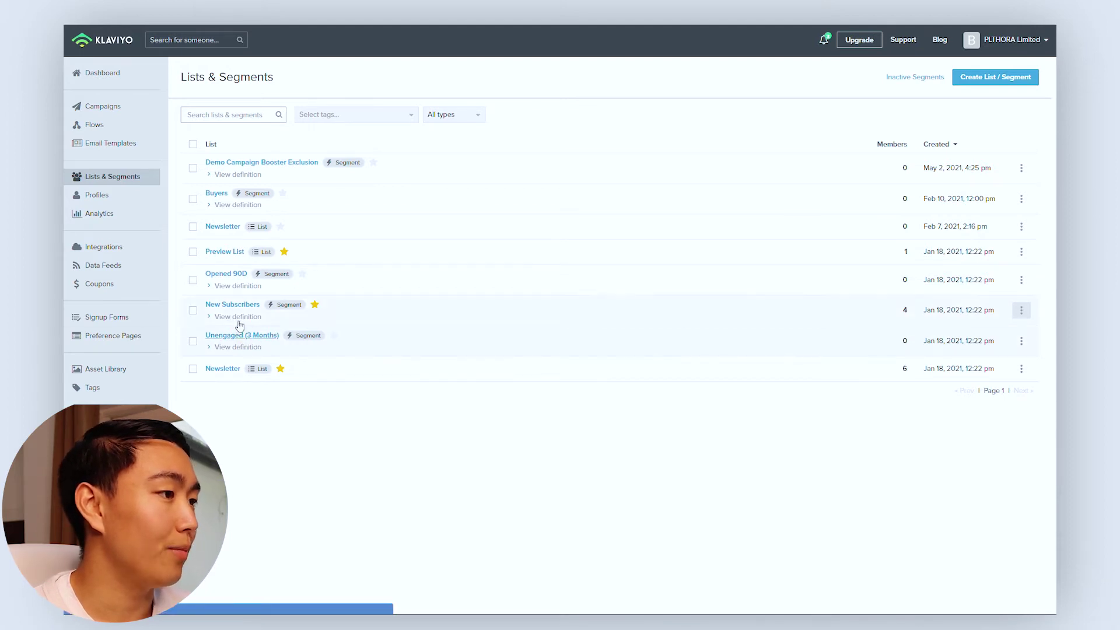
click(286, 112)
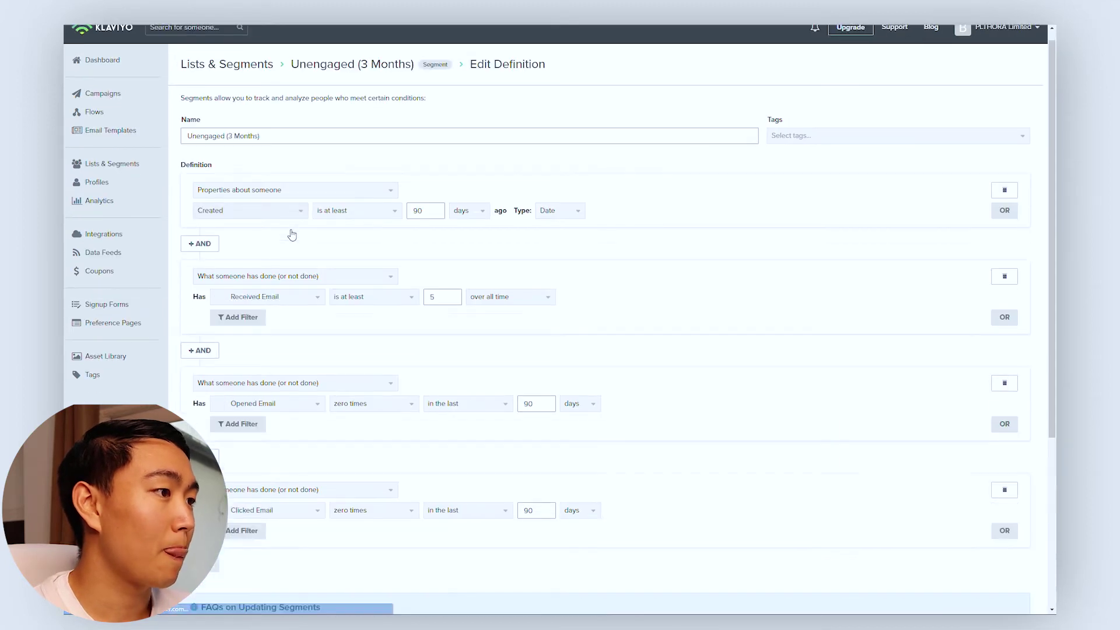
scroll(298, 233, down, 4)
scroll(336, 168, up, 2)
scroll(288, 193, up, 1)
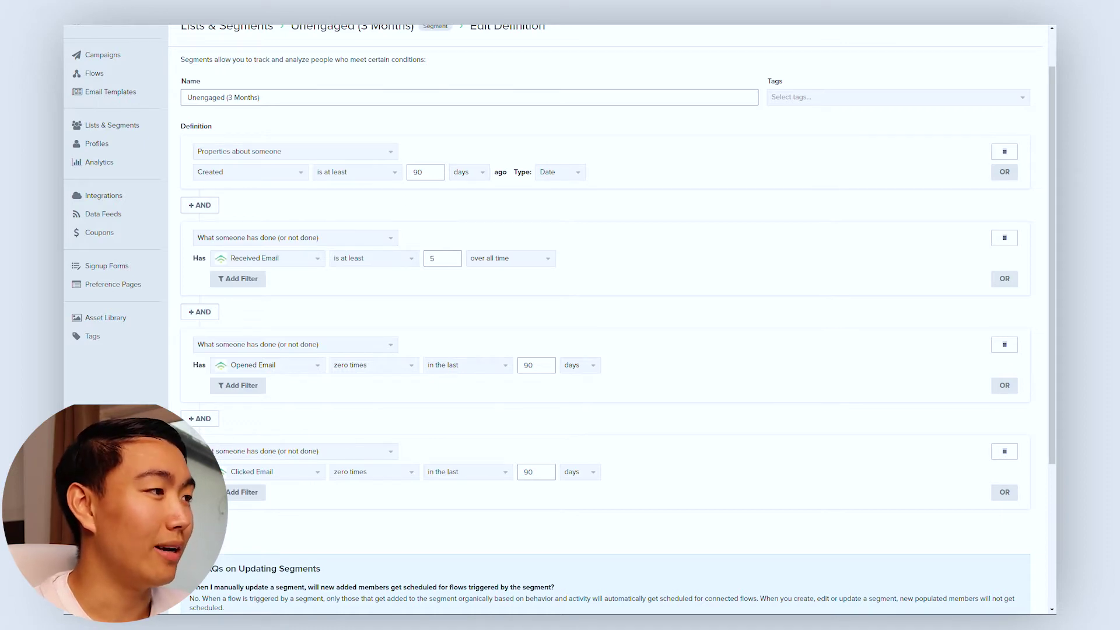
Step: Raise the Received Email count from 5 to 10 and review the 90-day open and click conditions
drag(449, 259, 418, 264)
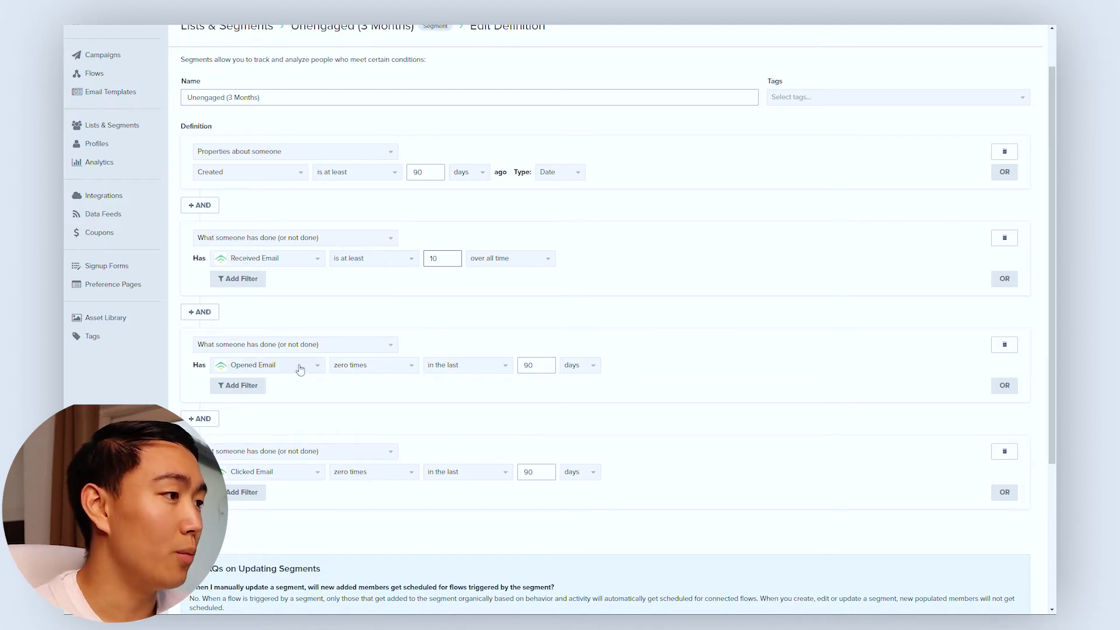
click(482, 366)
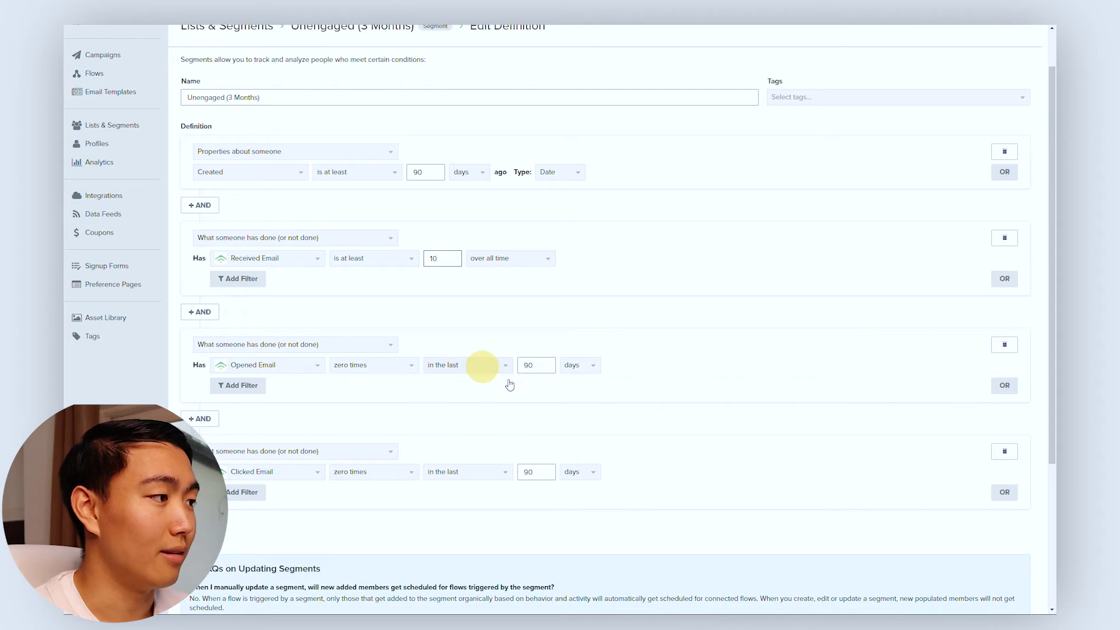
scroll(525, 369, down, 4)
scroll(344, 338, up, 4)
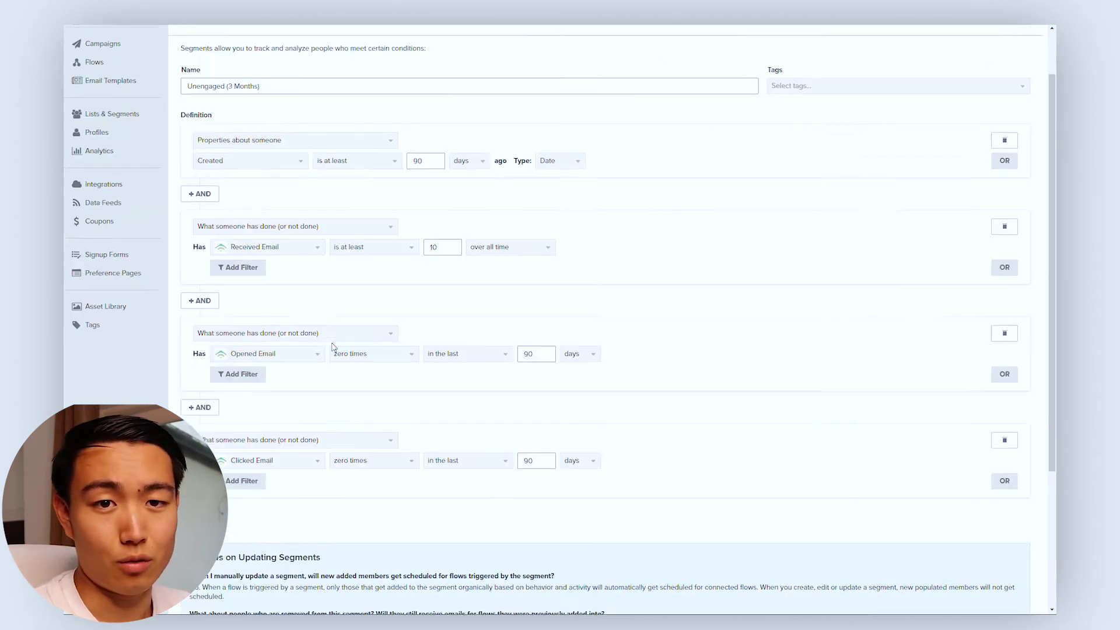
scroll(333, 348, down, 3)
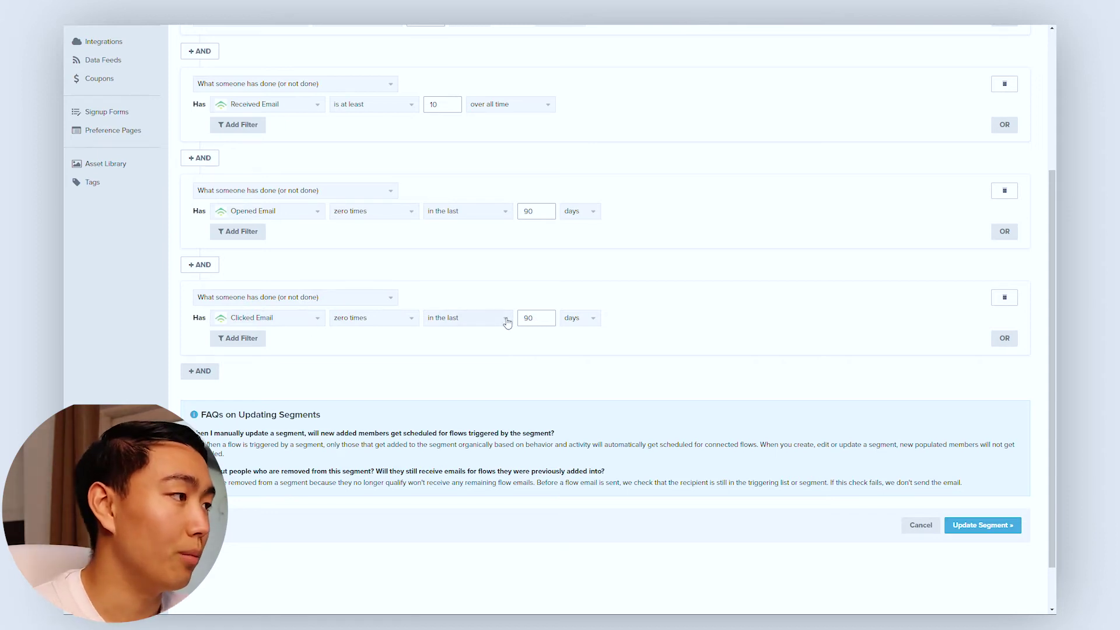
click(536, 318)
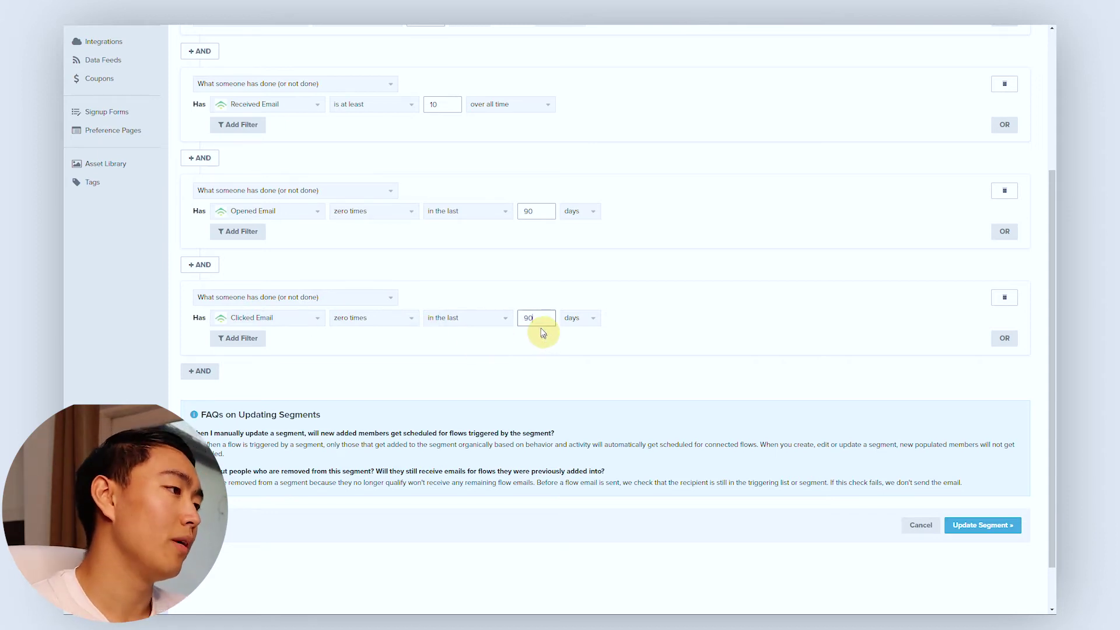
scroll(496, 265, up, 4)
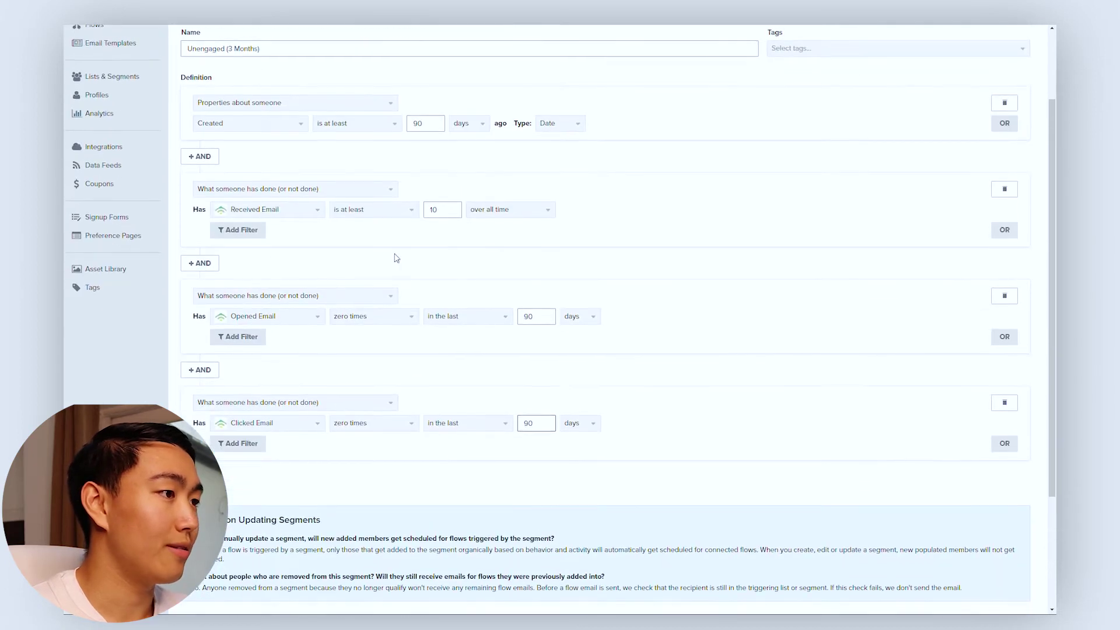
click(270, 204)
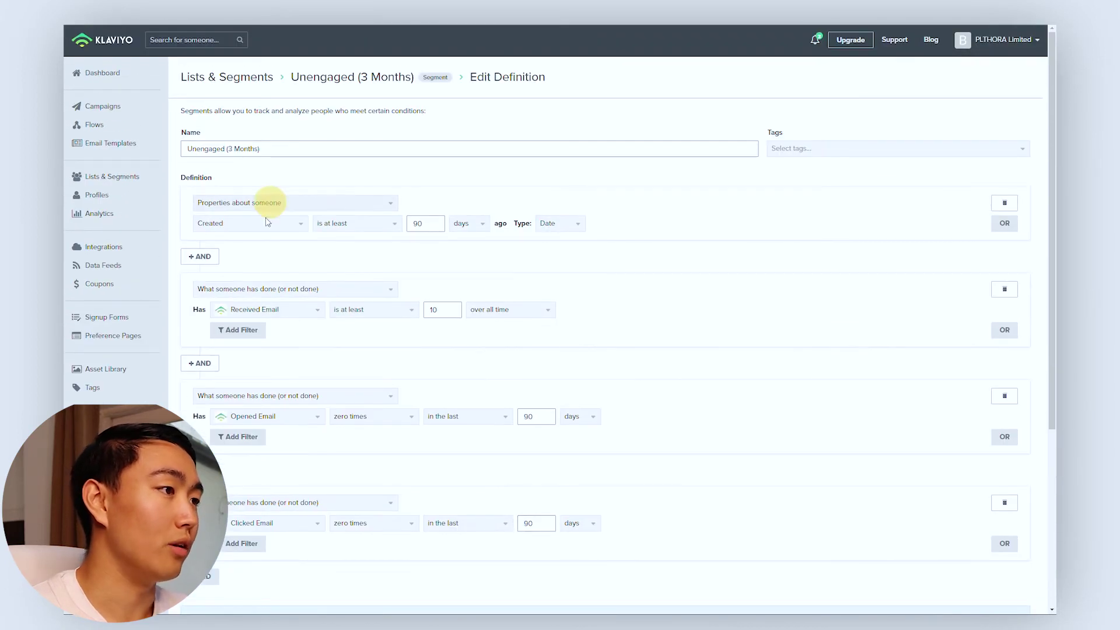
Step: Change the first condition to Placed Order in the last 45 days
click(259, 222)
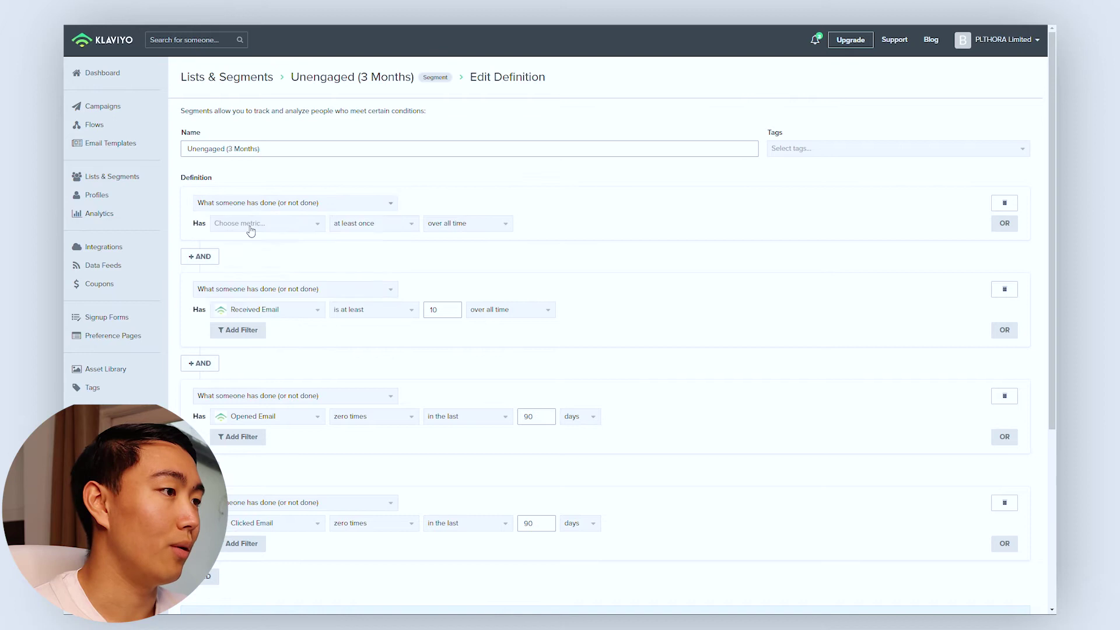
click(251, 225)
text(placed)
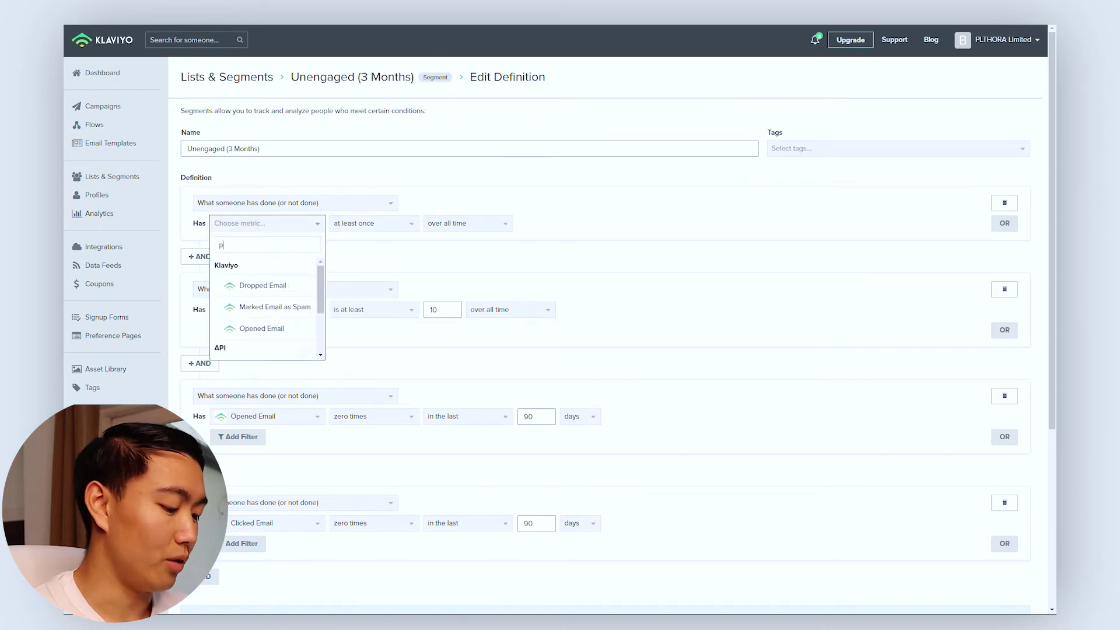
click(266, 285)
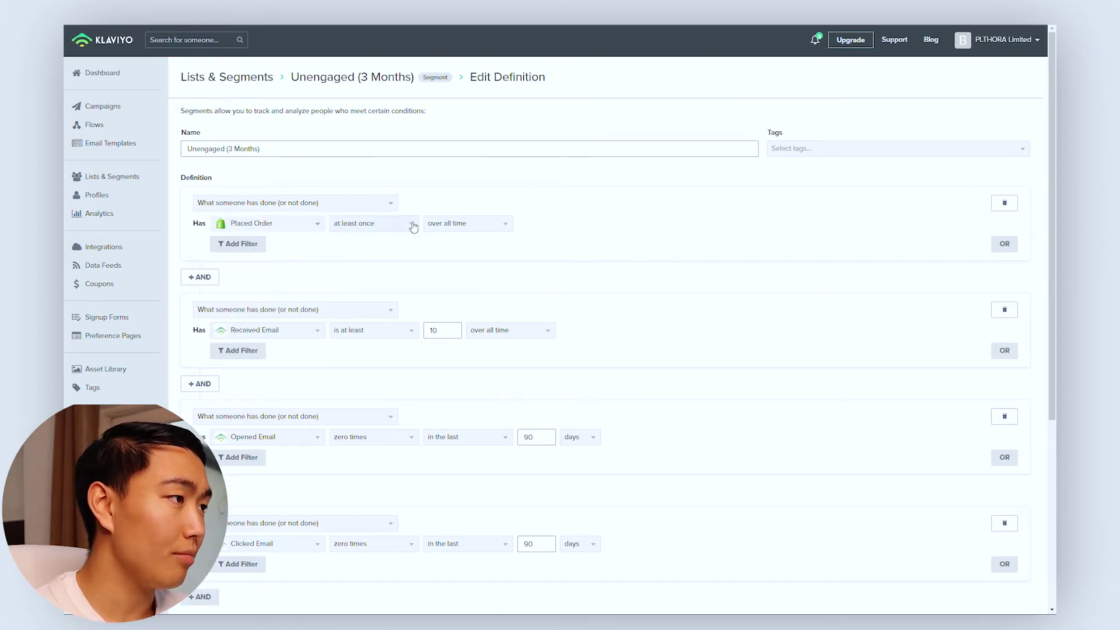
click(496, 224)
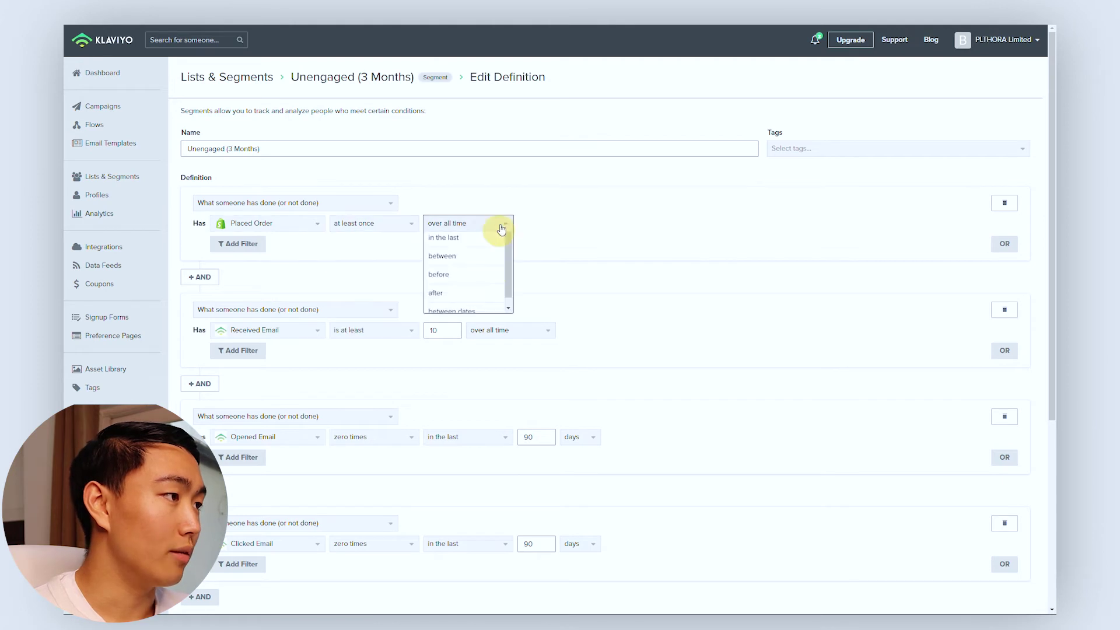
click(494, 222)
click(466, 223)
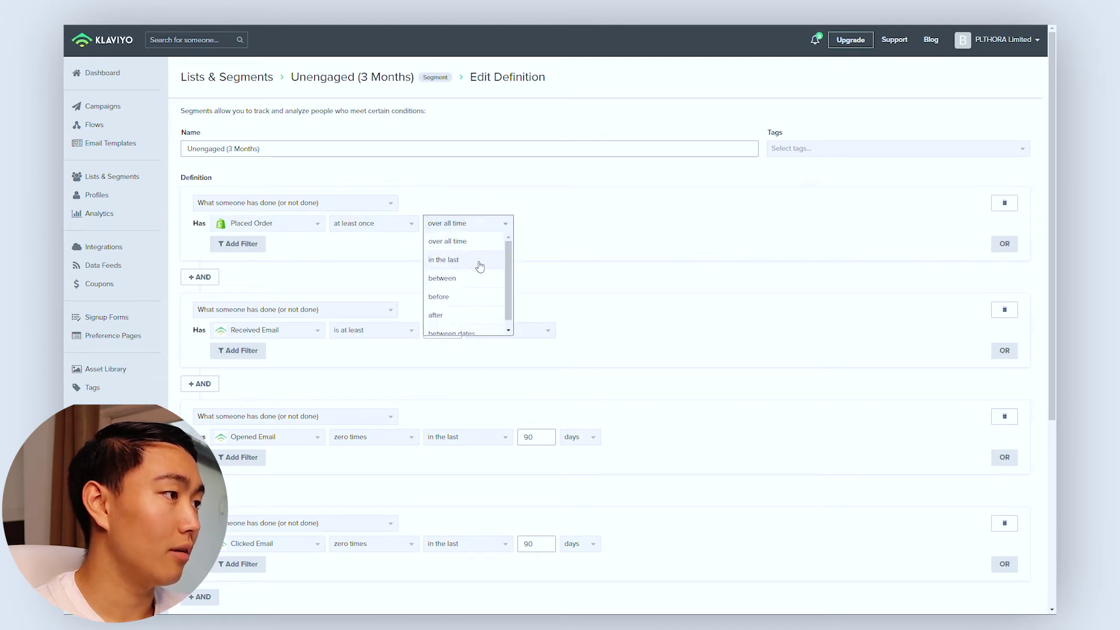
click(466, 255)
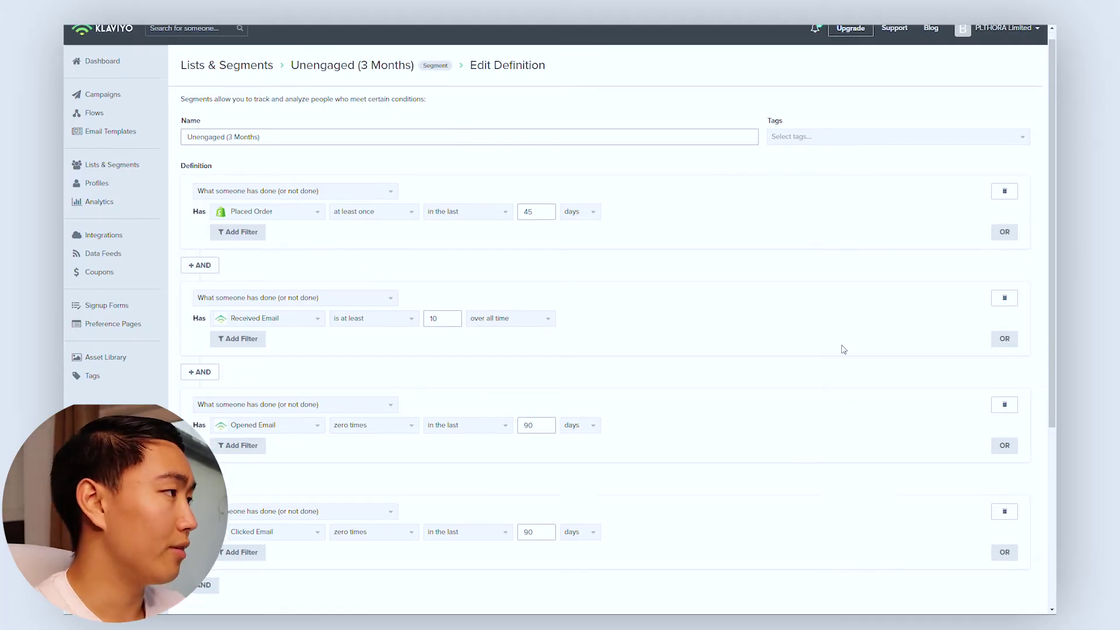
scroll(842, 348, down, 5)
Step: Save the segment with Update Segment and return to the Flows library
click(986, 467)
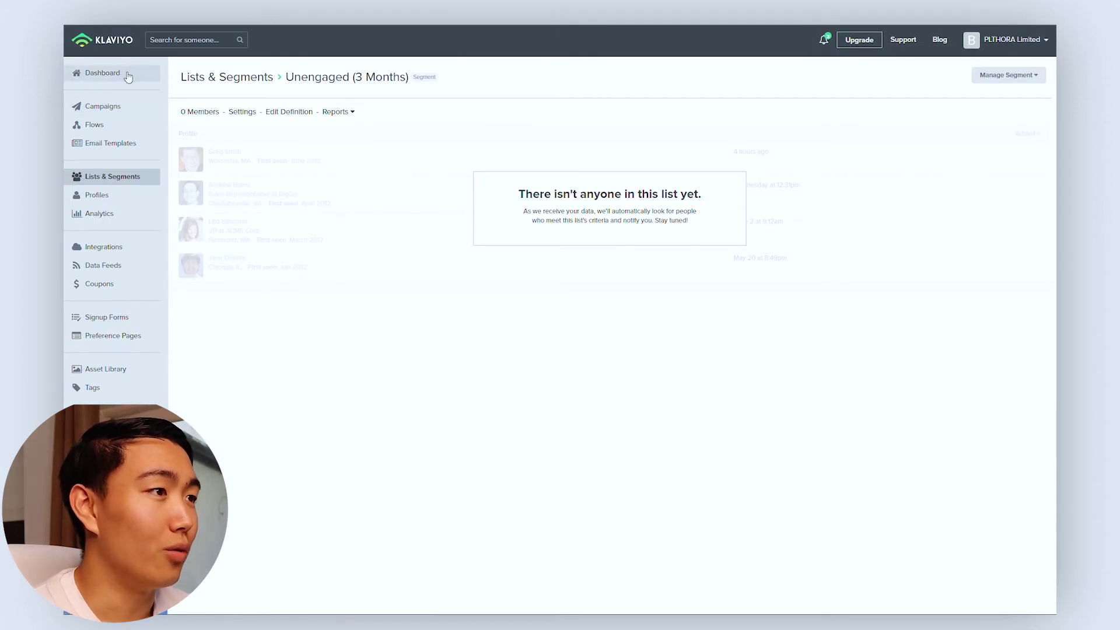
click(107, 124)
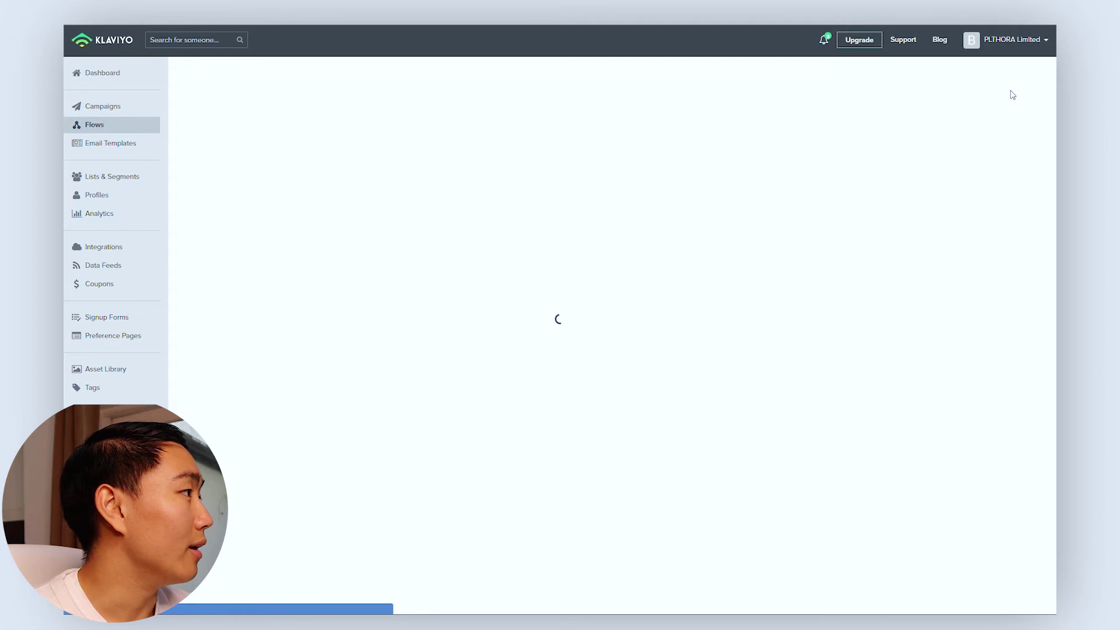
click(1011, 81)
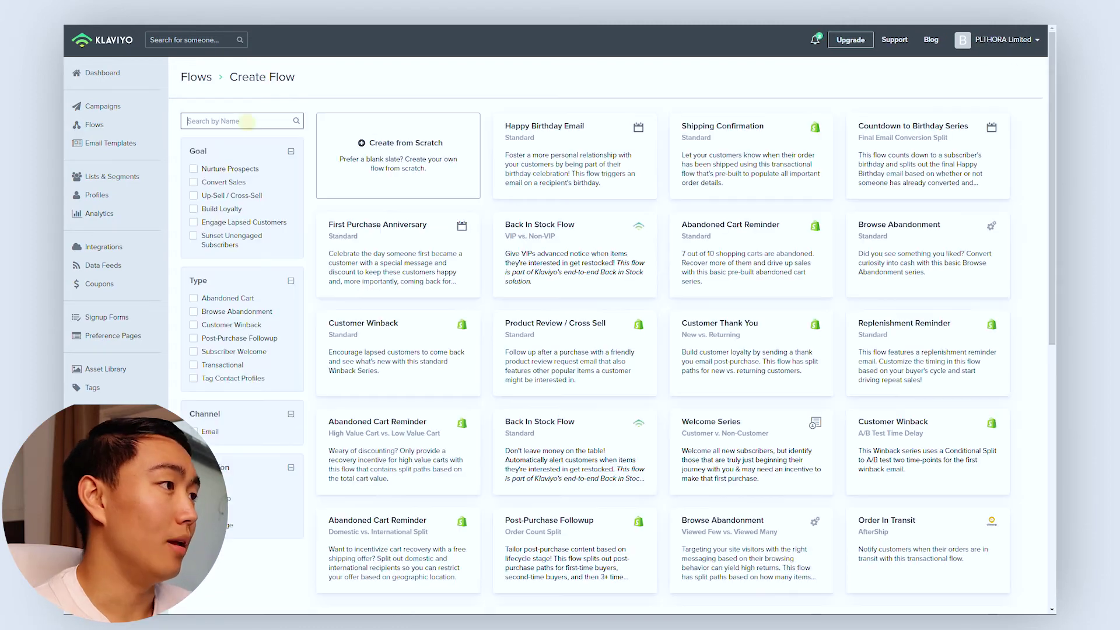
Step: Search 'suns', open the Standard template, and pick Unengaged (3 Months) as its trigger
text(sunset)
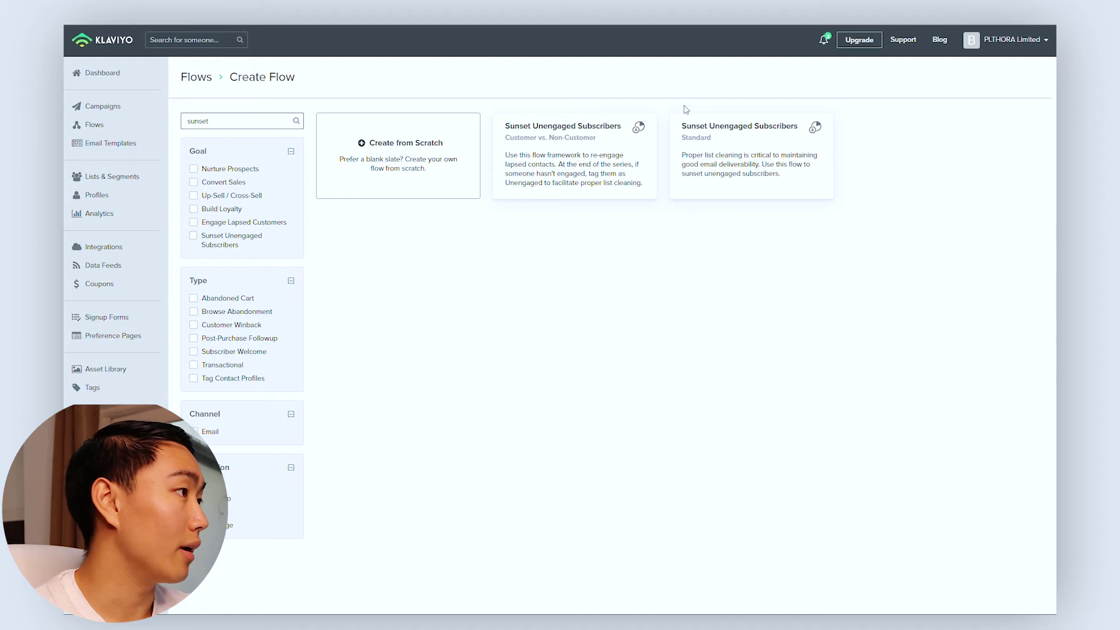
click(735, 152)
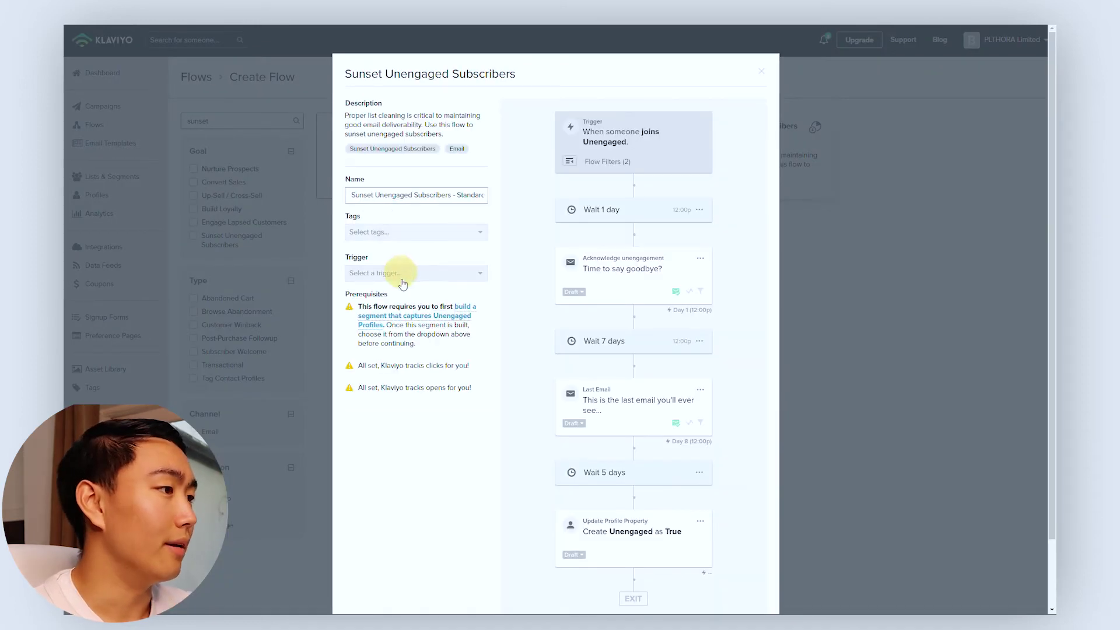
click(400, 273)
click(407, 315)
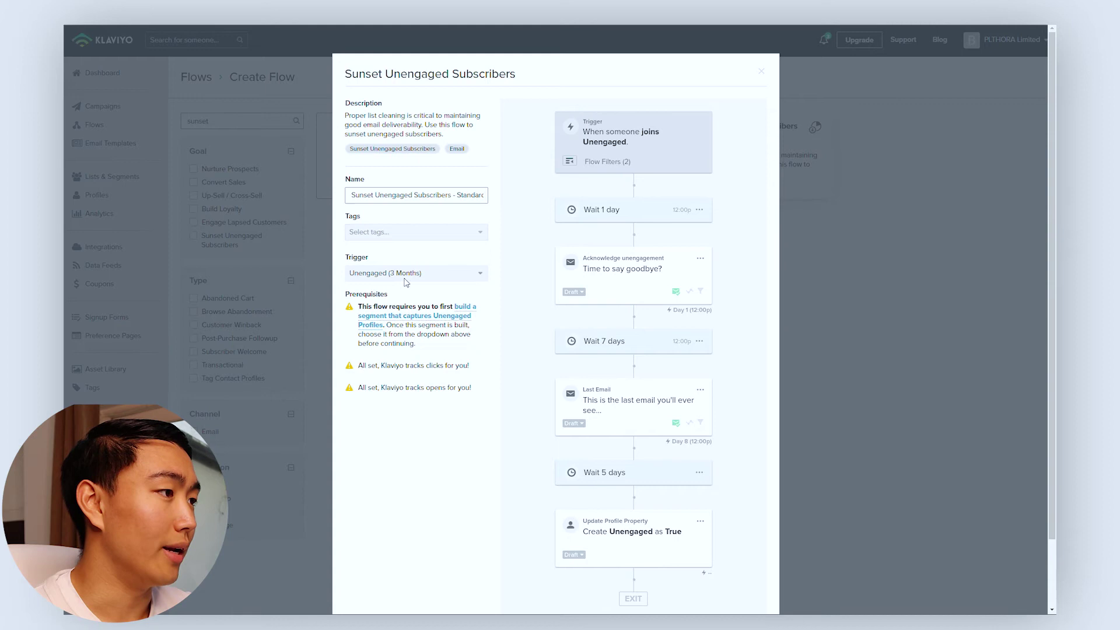
scroll(554, 349, down, 1)
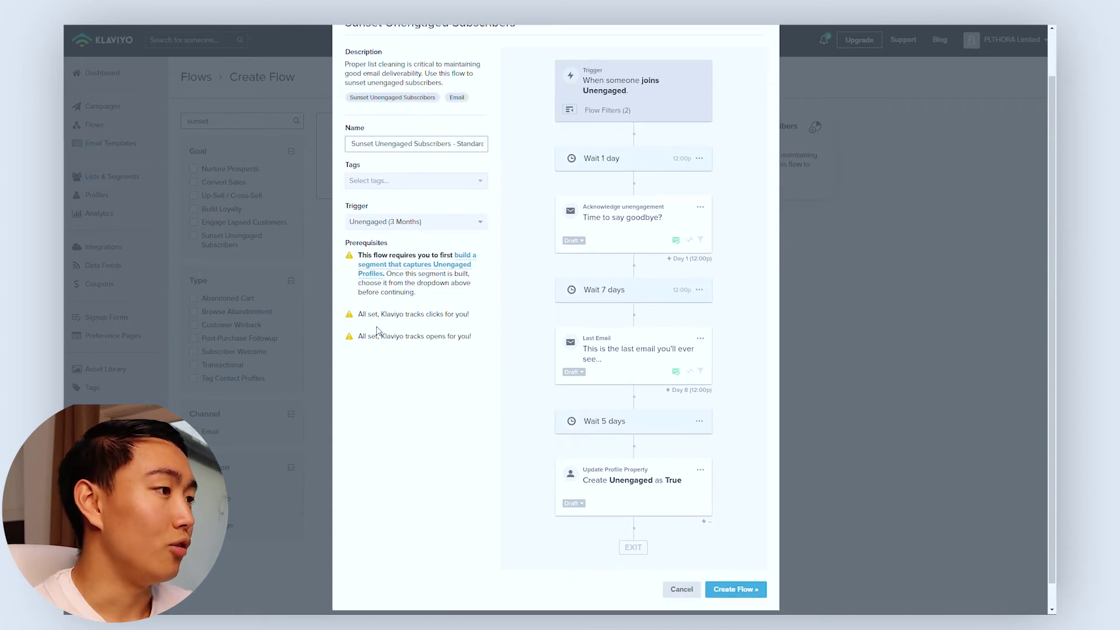
drag(359, 314, 474, 354)
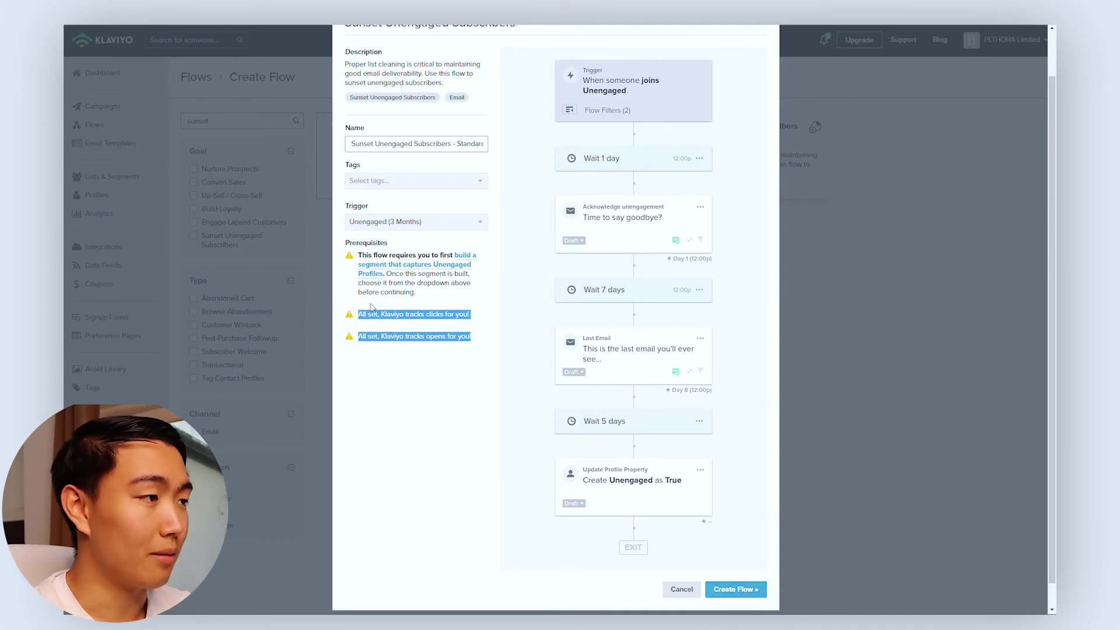
Step: Create the flow, inspect the Acknowledge unengagement email, and open Trigger Setup
click(733, 590)
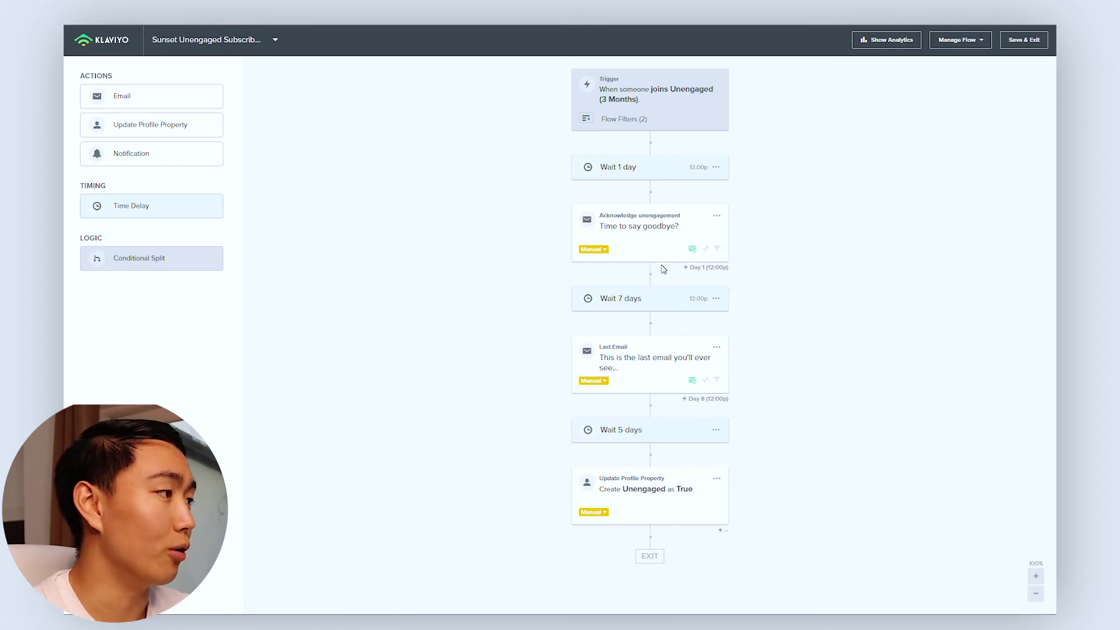
click(639, 251)
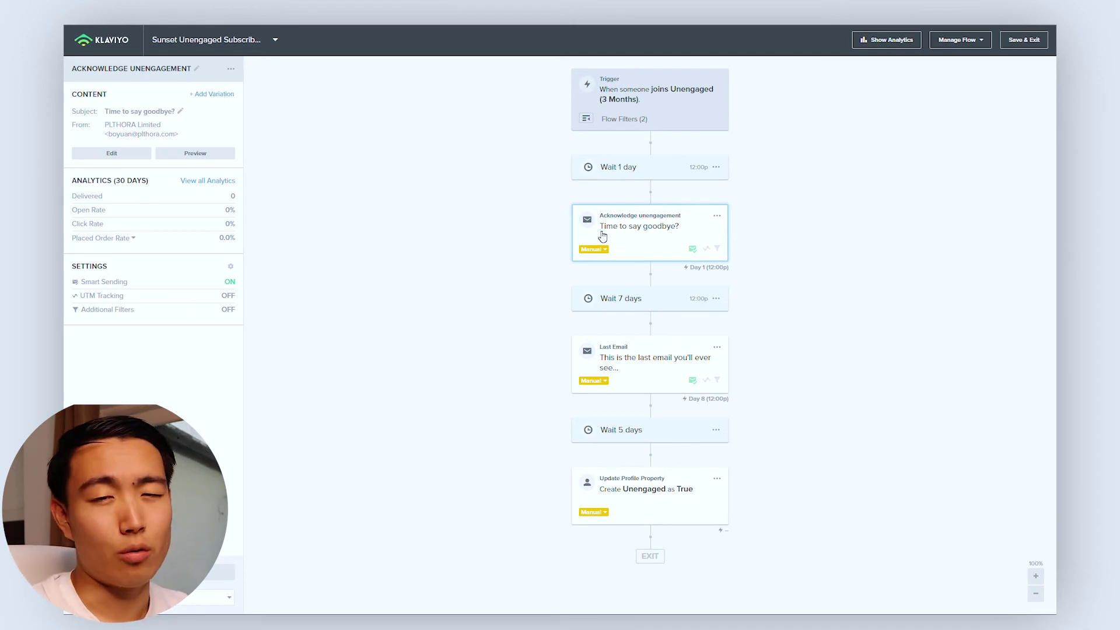
click(678, 112)
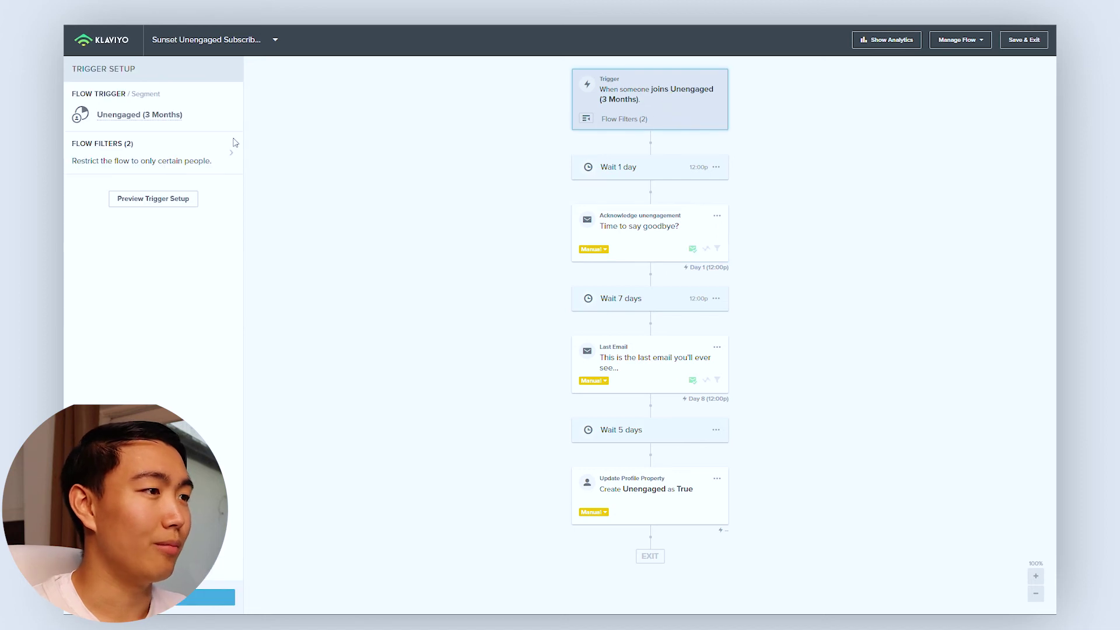
Step: Add a new AND flow filter based on What someone has done
click(170, 160)
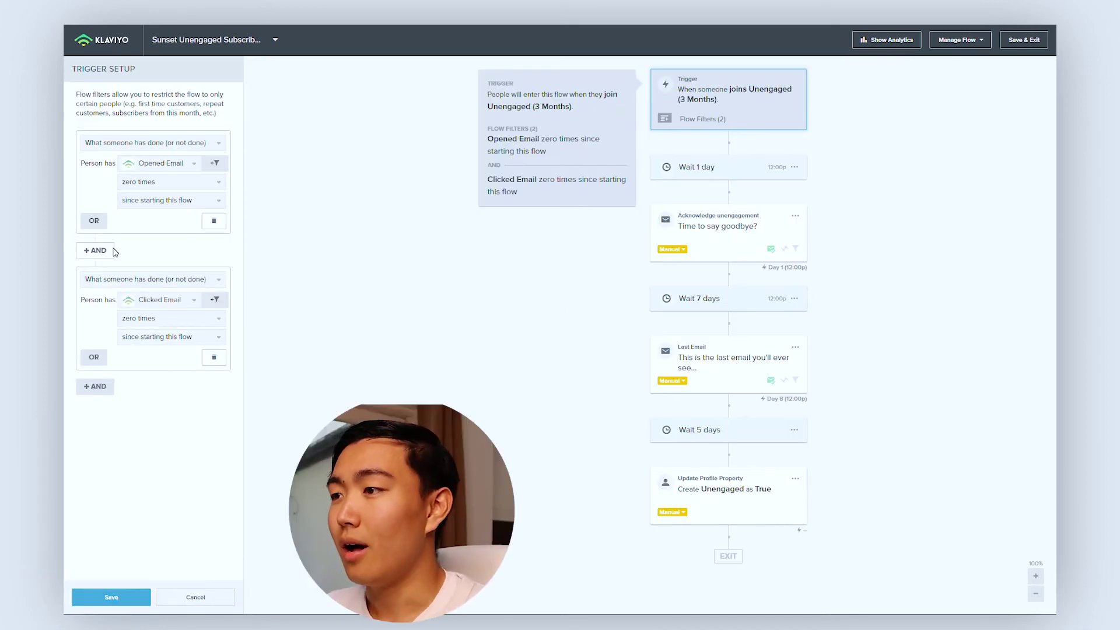
click(100, 387)
click(165, 425)
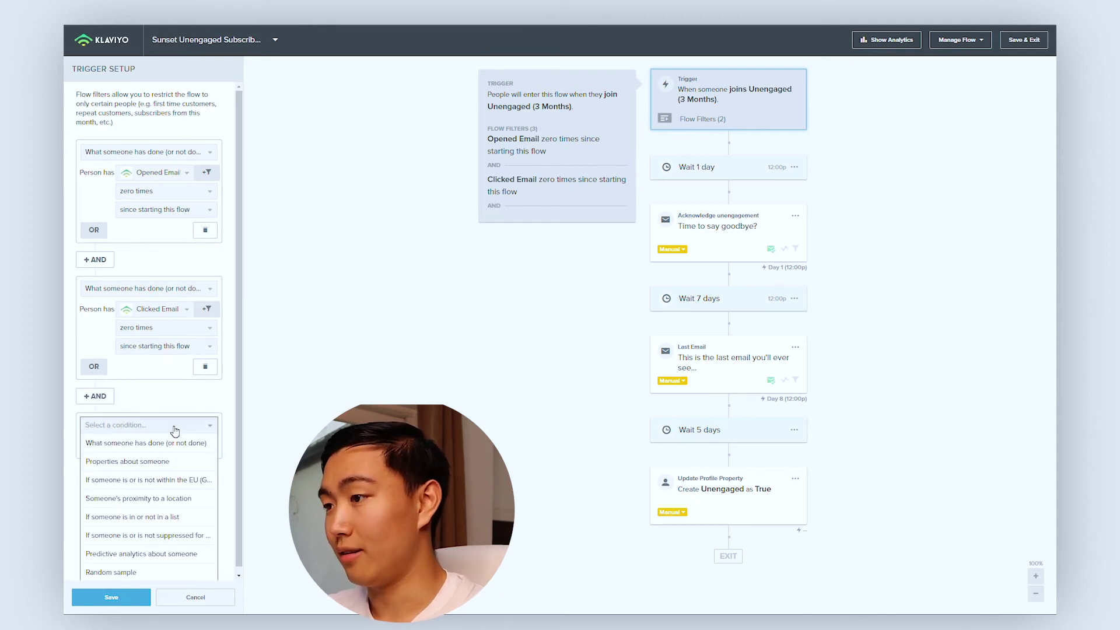
click(173, 429)
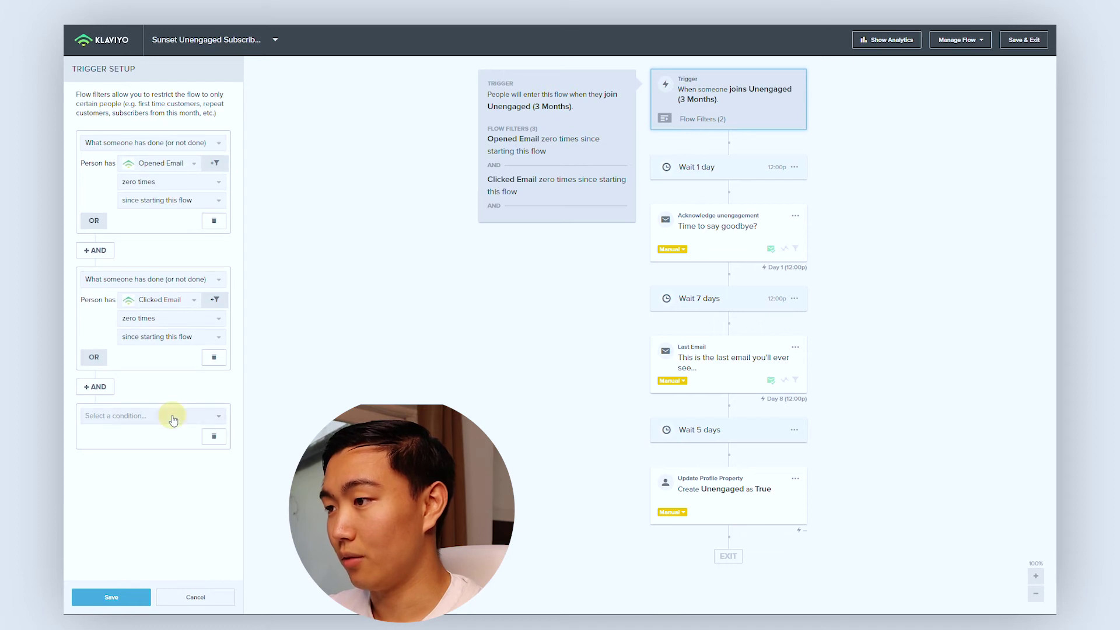
click(173, 419)
click(187, 445)
Step: Set the filter to Placed Order zero times since starting this flow, and save
click(155, 449)
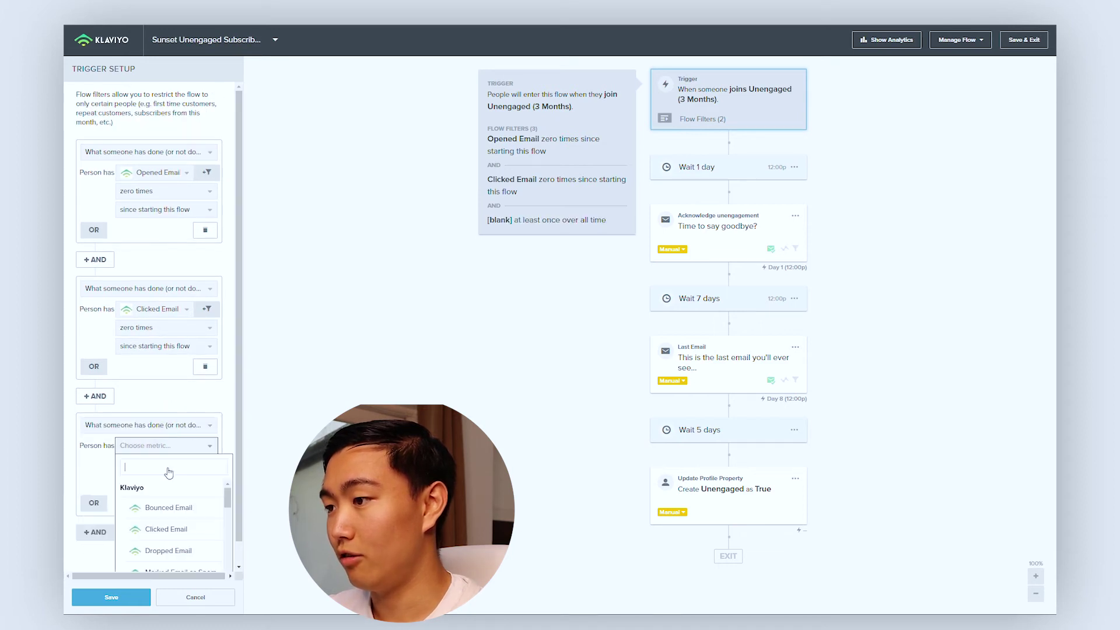
text(placed)
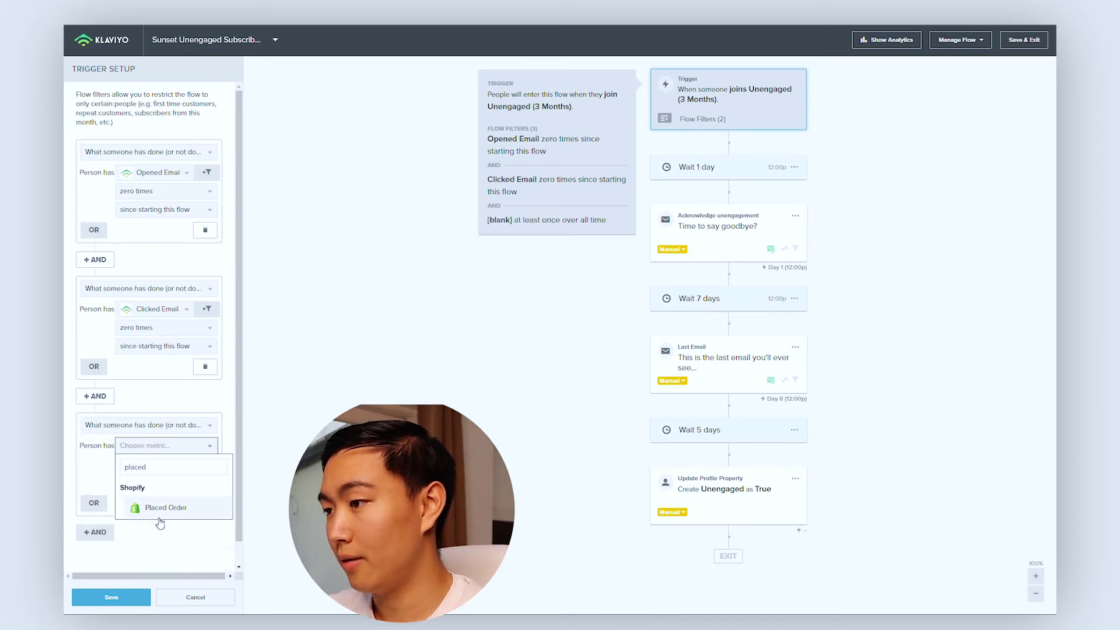
click(163, 508)
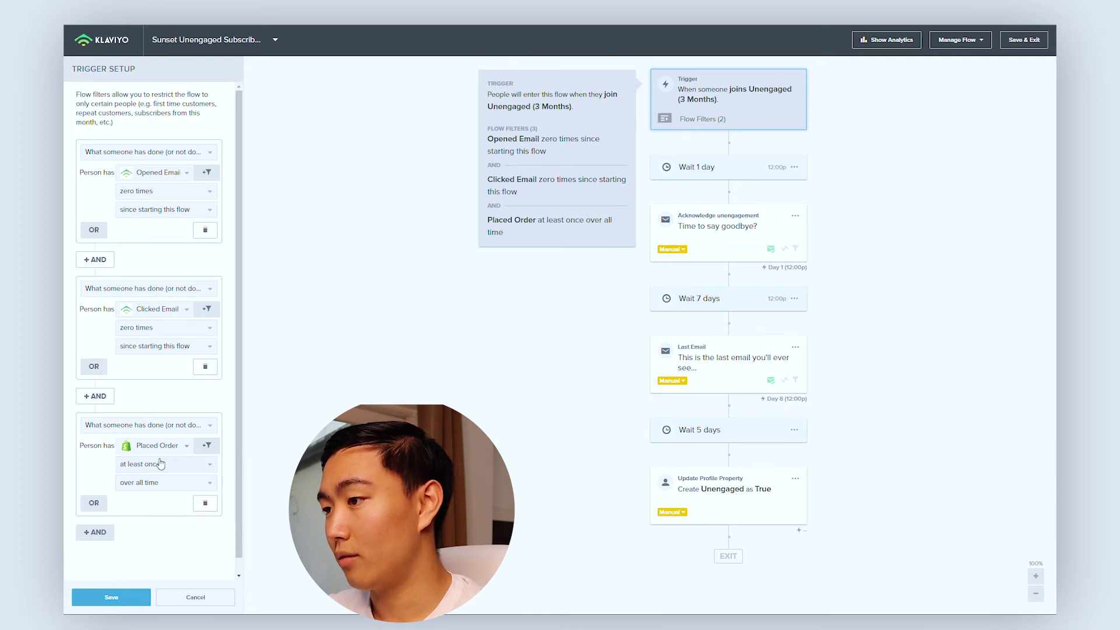
click(155, 465)
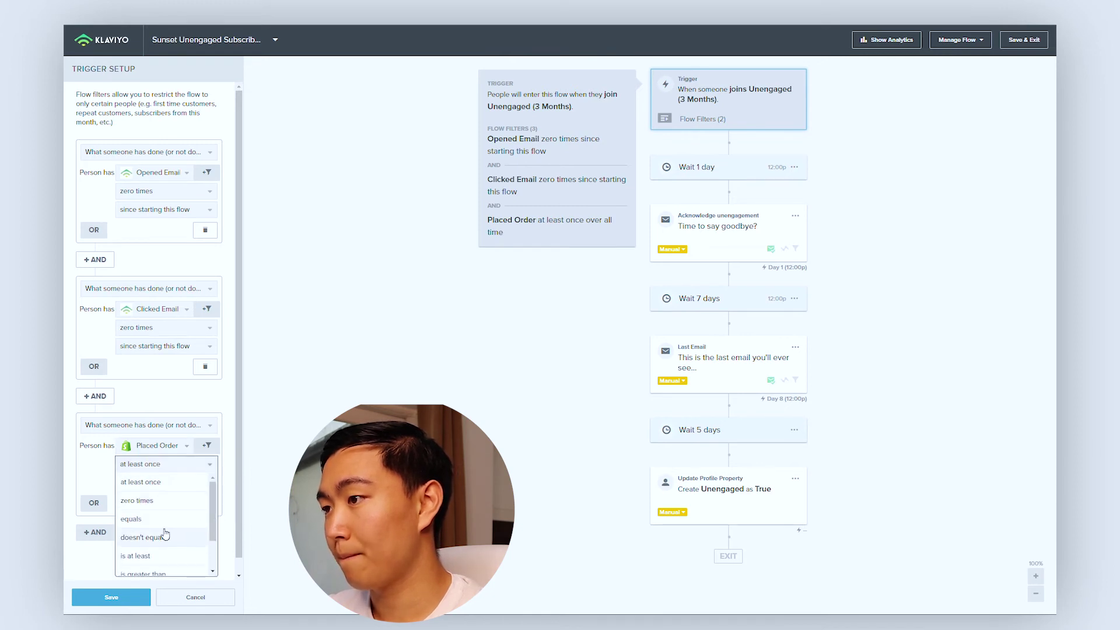
click(171, 500)
click(169, 483)
scroll(173, 525, down, 3)
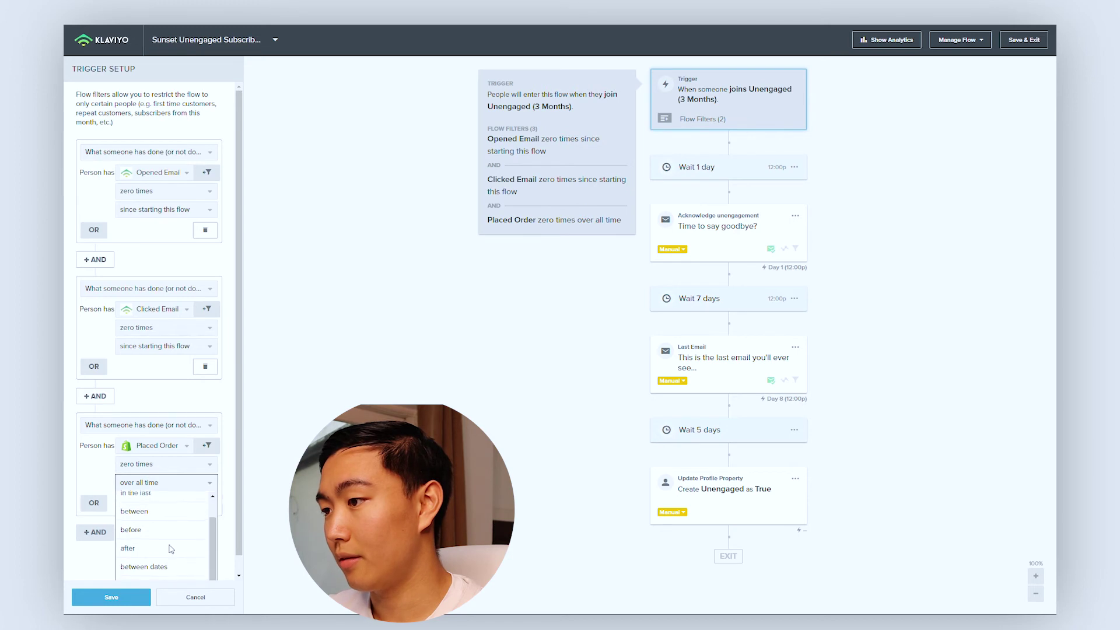
click(174, 568)
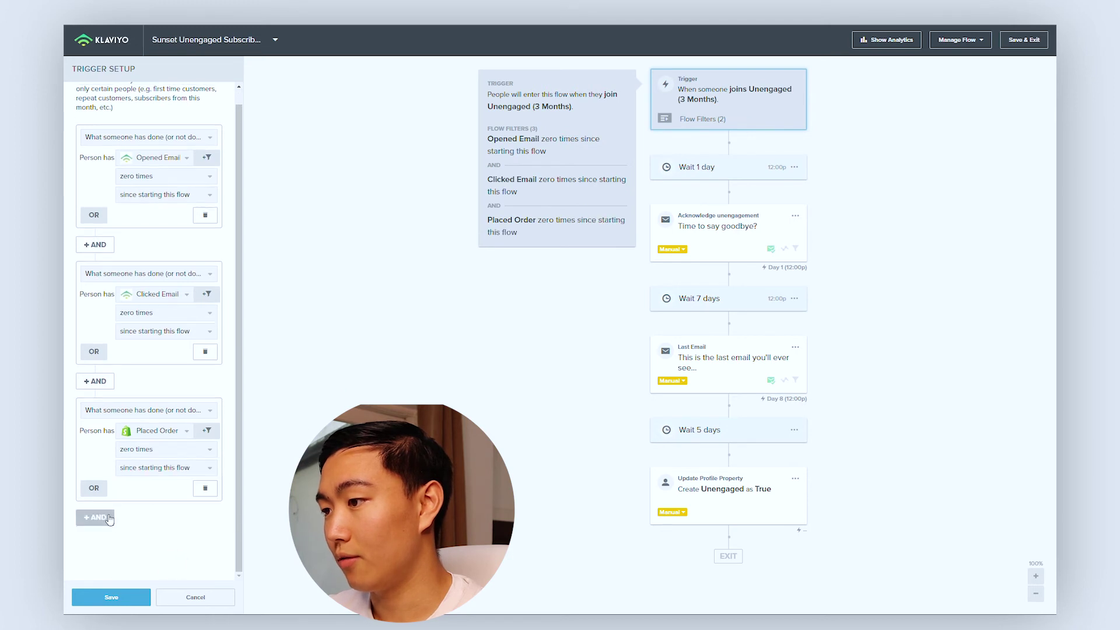
click(113, 597)
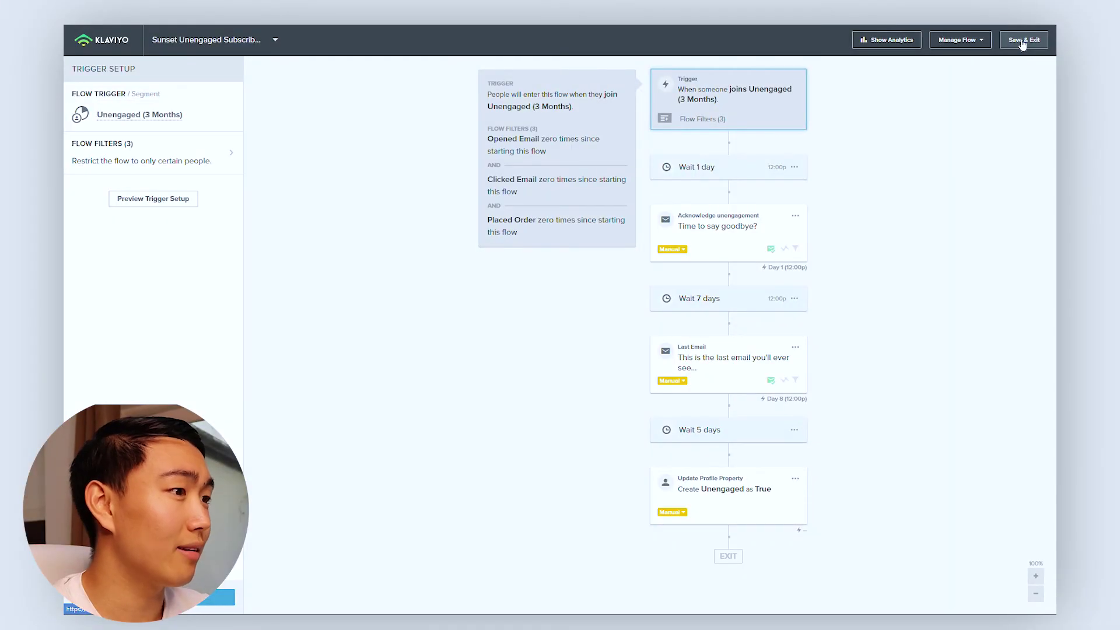
Step: Save & Exit the flow, check Unengaged (3 Months) has 0 members, and open Profiles
click(1022, 41)
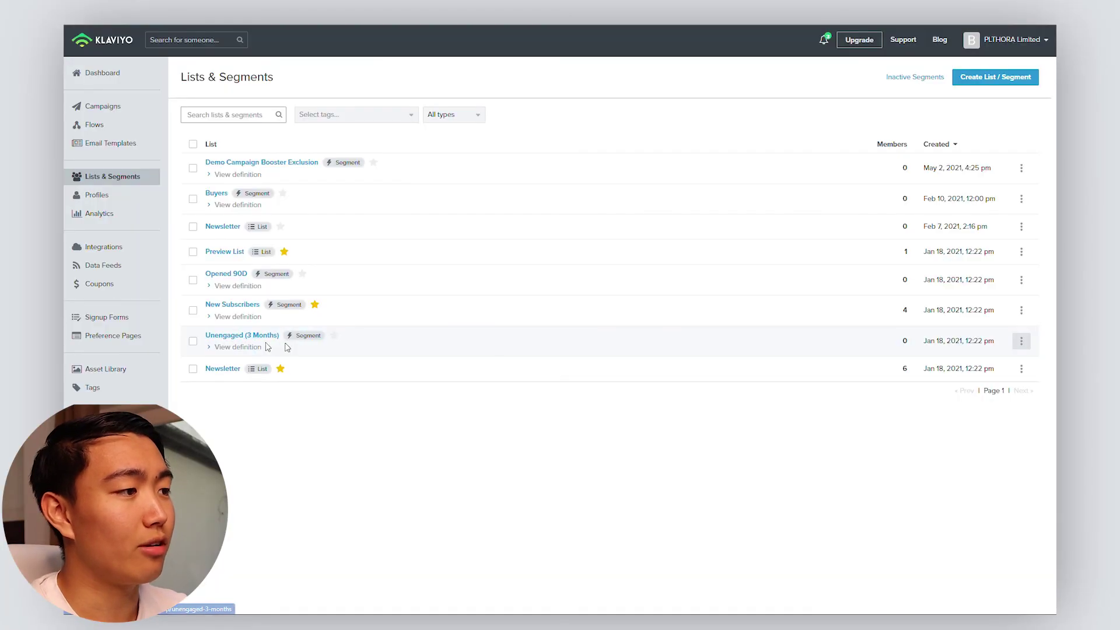
click(240, 339)
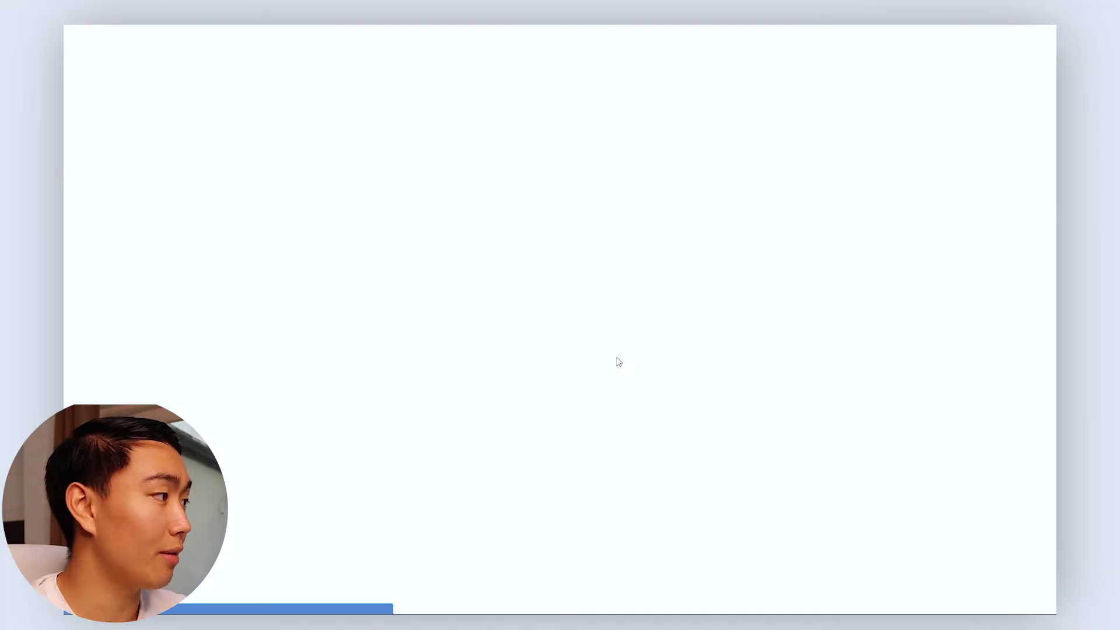
click(1013, 80)
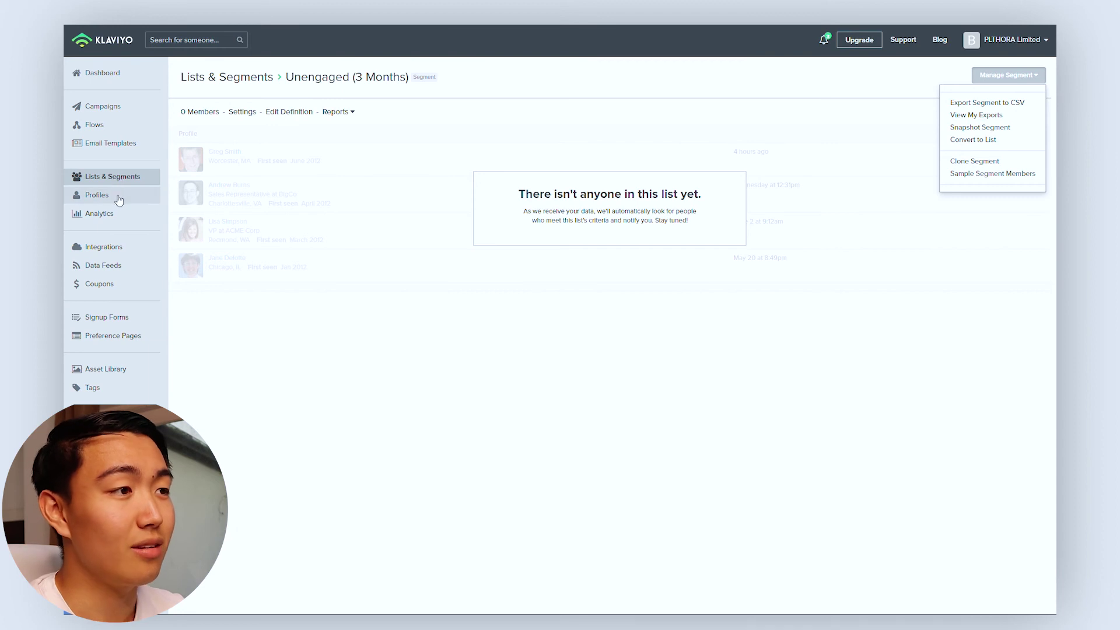
click(93, 196)
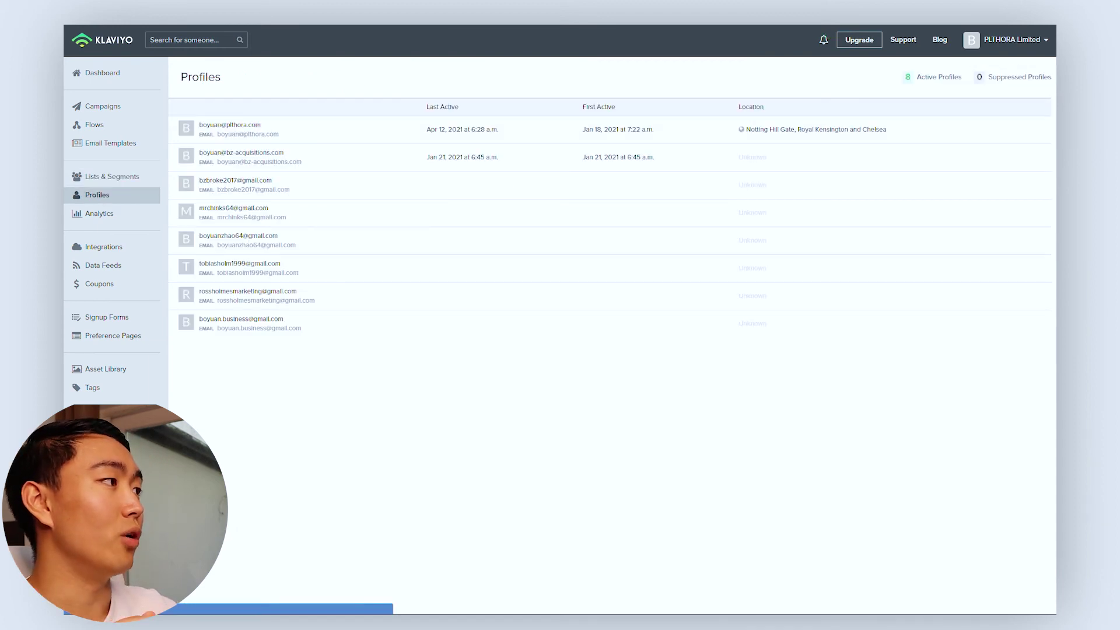
Step: Open Suppressed Profiles, view and close the Upload File dialog, and confirm the list is empty
drag(917, 77, 973, 78)
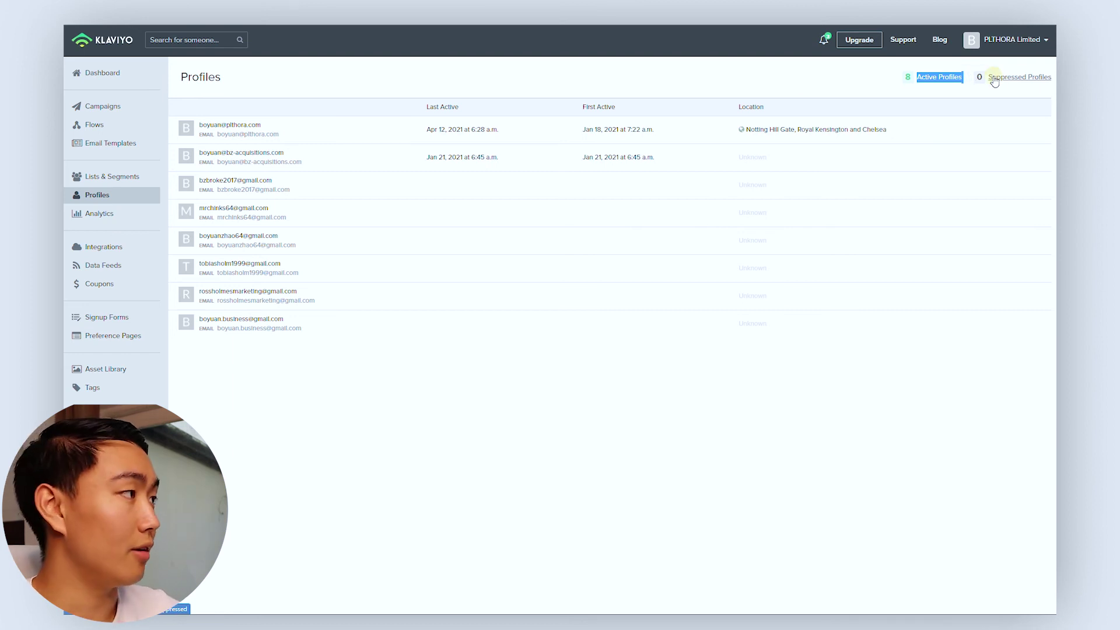
click(994, 81)
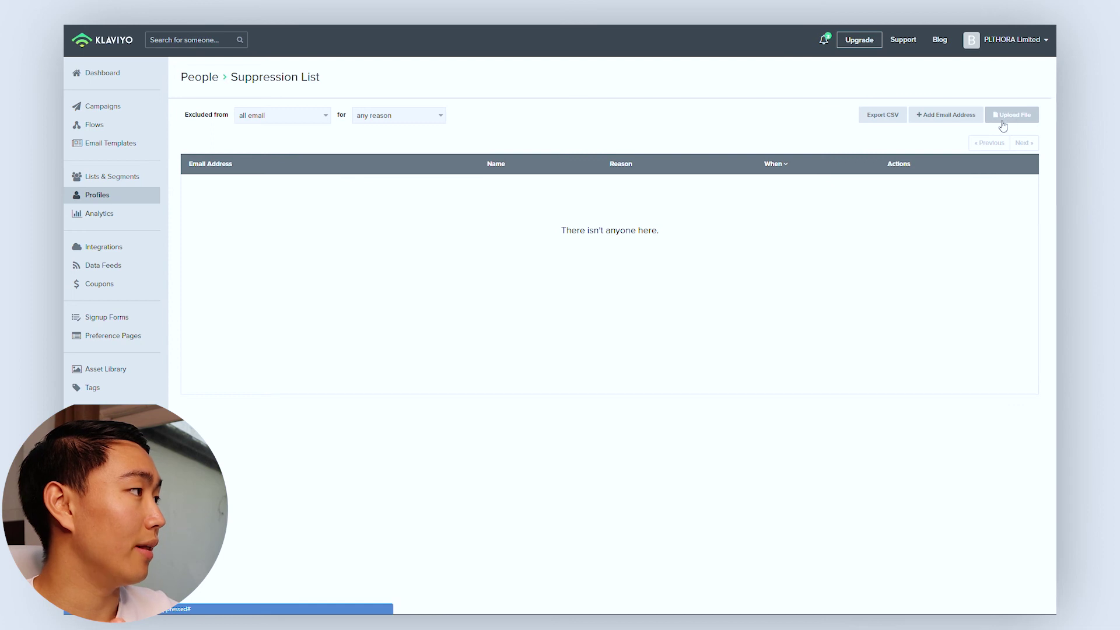
click(1012, 115)
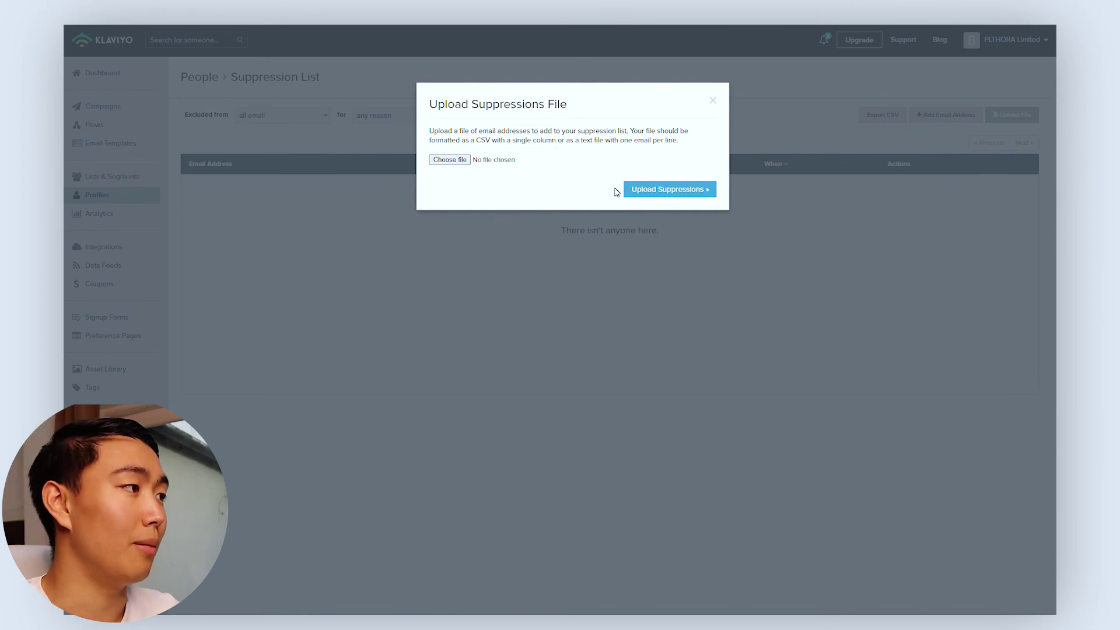
click(715, 102)
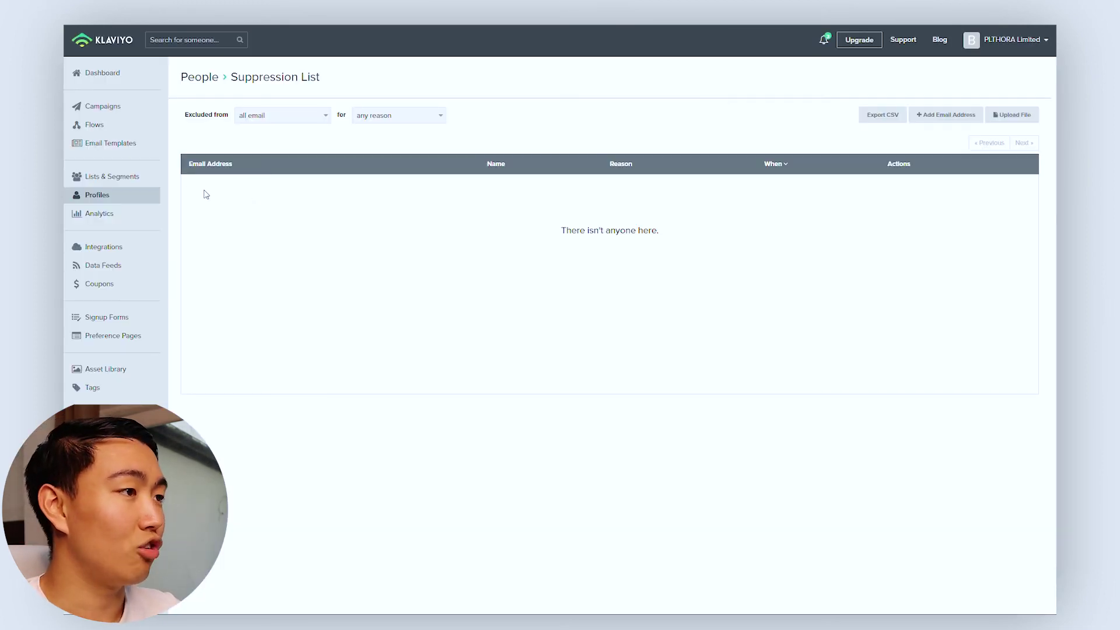
drag(205, 193, 692, 263)
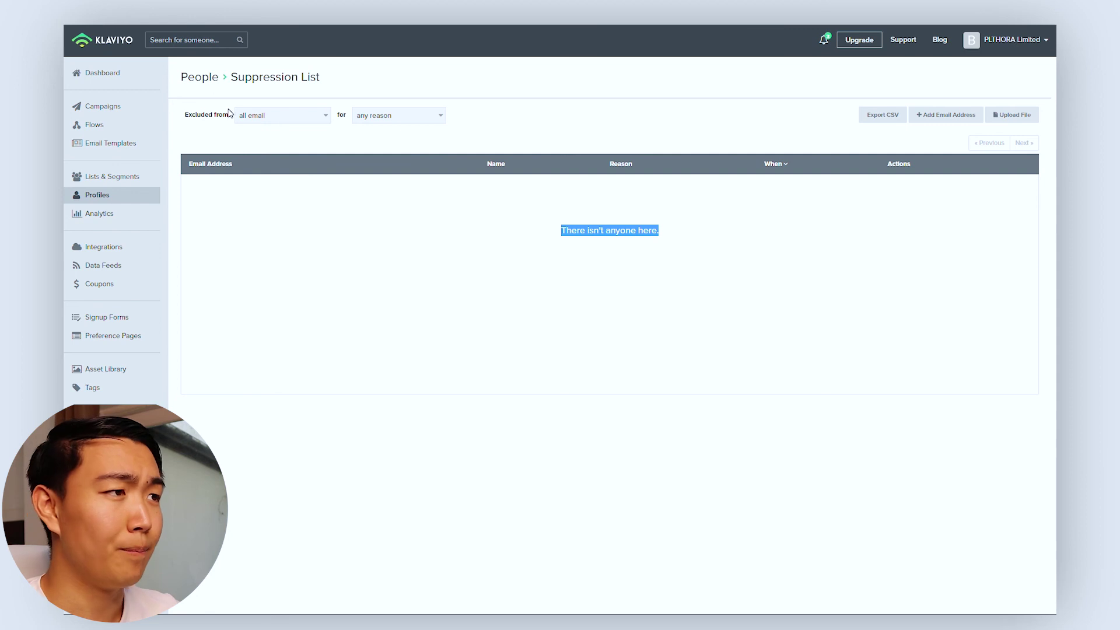